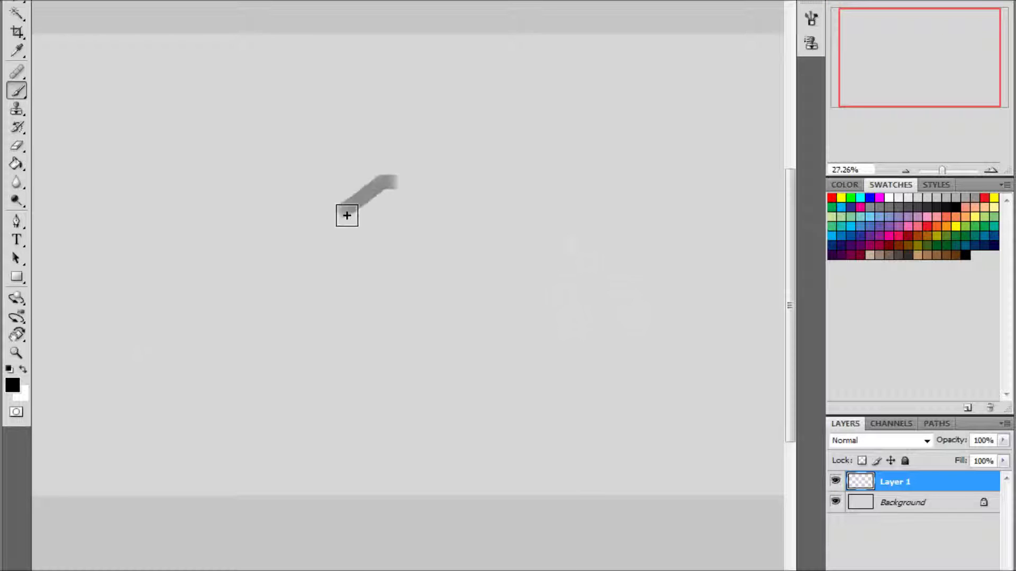
- Sketch the head outline, jaw and top of the head with three loose grey strokes
{"action": "left_click_drag", "start_coordinate": [351, 241], "coordinate": [473, 288]}
{"action": "left_click_drag", "start_coordinate": [481, 317], "coordinate": [508, 212]}
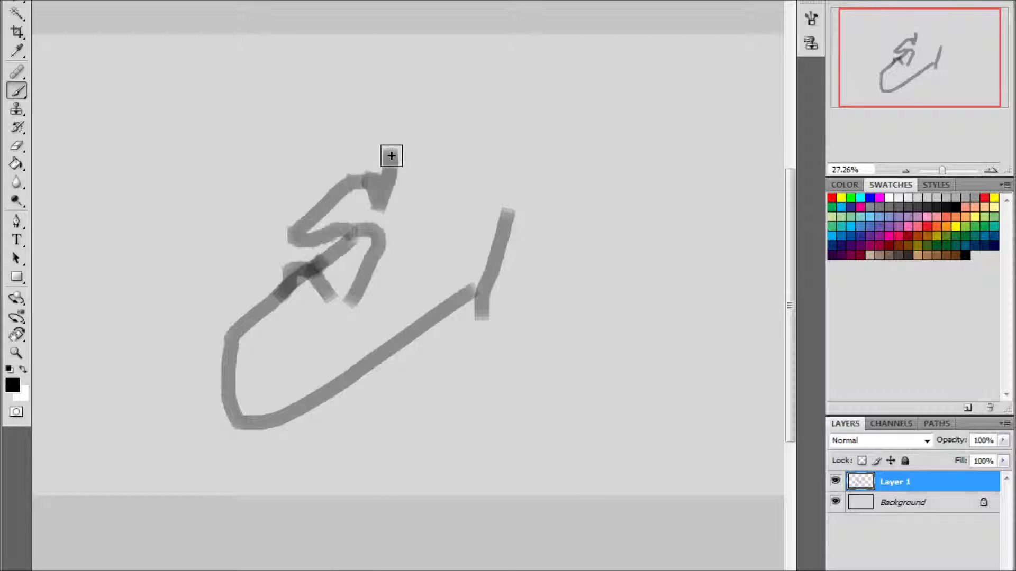
{"action": "left_click_drag", "start_coordinate": [394, 155], "coordinate": [529, 102]}
{"action": "scroll", "coordinate": [339, 238], "scroll_direction": "up", "scroll_amount": 5}
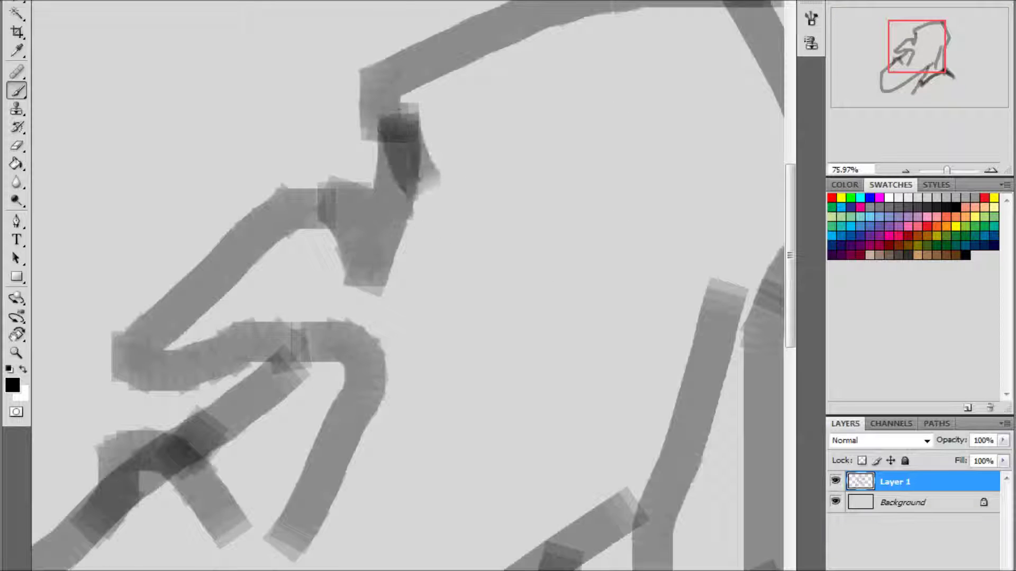
- Paint dark shadows around the eye and fill the eyeball with white
{"action": "left_click_drag", "start_coordinate": [370, 222], "coordinate": [455, 191]}
{"action": "key", "text": "x"}
{"action": "scroll", "coordinate": [328, 222], "scroll_direction": "up", "scroll_amount": 3}
{"action": "left_click_drag", "start_coordinate": [323, 206], "coordinate": [376, 304]}
{"action": "mouse_move", "coordinate": [280, 392]}
{"action": "left_mouse_down"}
{"action": "mouse_move", "coordinate": [301, 235]}
{"action": "mouse_move", "coordinate": [347, 299]}
{"action": "mouse_move", "coordinate": [308, 355]}
{"action": "left_mouse_up"}
{"action": "scroll", "coordinate": [321, 248], "scroll_direction": "up", "scroll_amount": 2}
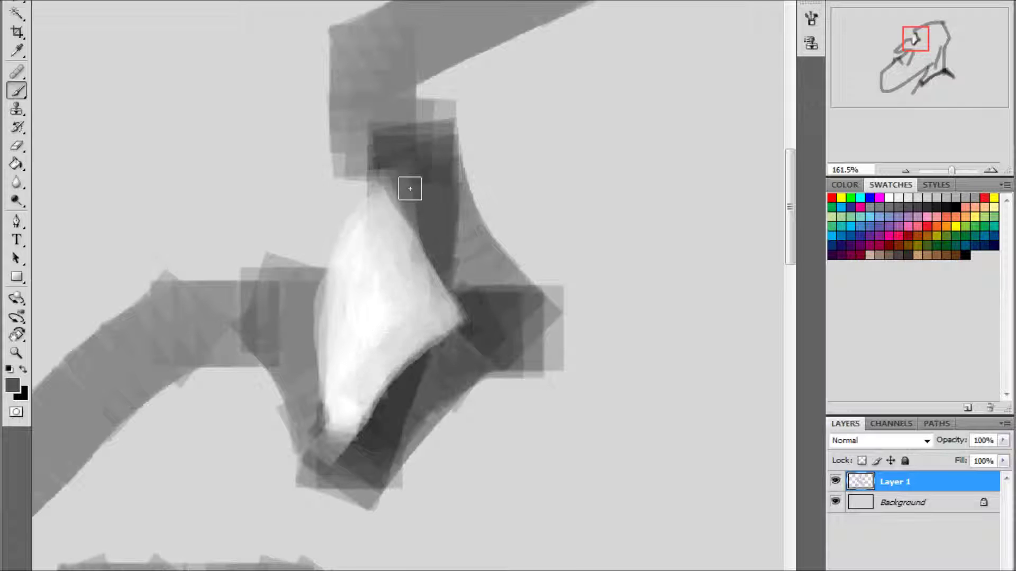
{"action": "scroll", "coordinate": [396, 156], "scroll_direction": "down", "scroll_amount": 1}
- Dot a black pupil, darken the shading around the eye and erase above it
{"action": "key", "text": "d"}
{"action": "left_click_drag", "start_coordinate": [516, 281], "coordinate": [519, 287]}
{"action": "scroll", "coordinate": [492, 245], "scroll_direction": "down", "scroll_amount": 2}
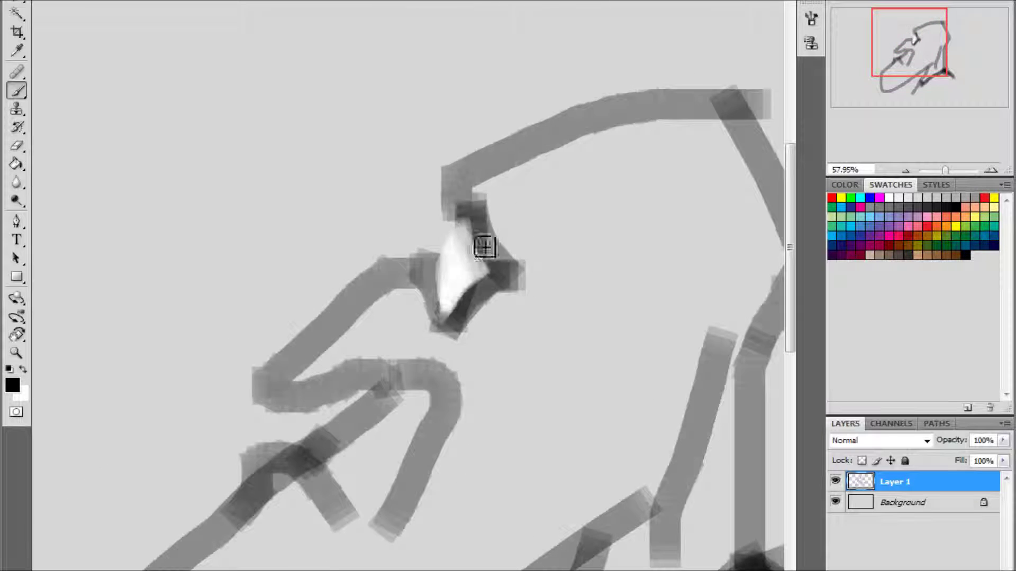
{"action": "scroll", "coordinate": [485, 247], "scroll_direction": "up", "scroll_amount": 5}
{"action": "right_click", "coordinate": [548, 307]}
{"action": "key", "text": "Escape"}
{"action": "left_click_drag", "start_coordinate": [572, 301], "coordinate": [365, 227]}
{"action": "left_click", "coordinate": [438, 154], "text": "alt"}
{"action": "mouse_move", "coordinate": [438, 154]}
{"action": "left_mouse_down"}
{"action": "mouse_move", "coordinate": [434, 181]}
{"action": "mouse_move", "coordinate": [456, 84]}
{"action": "mouse_move", "coordinate": [400, 106]}
{"action": "left_mouse_up"}
- Paint a dark stroke under the brow with a sampled grey on a resized brush
{"action": "key", "text": "b"}
{"action": "scroll", "coordinate": [504, 75], "scroll_direction": "down", "scroll_amount": 2}
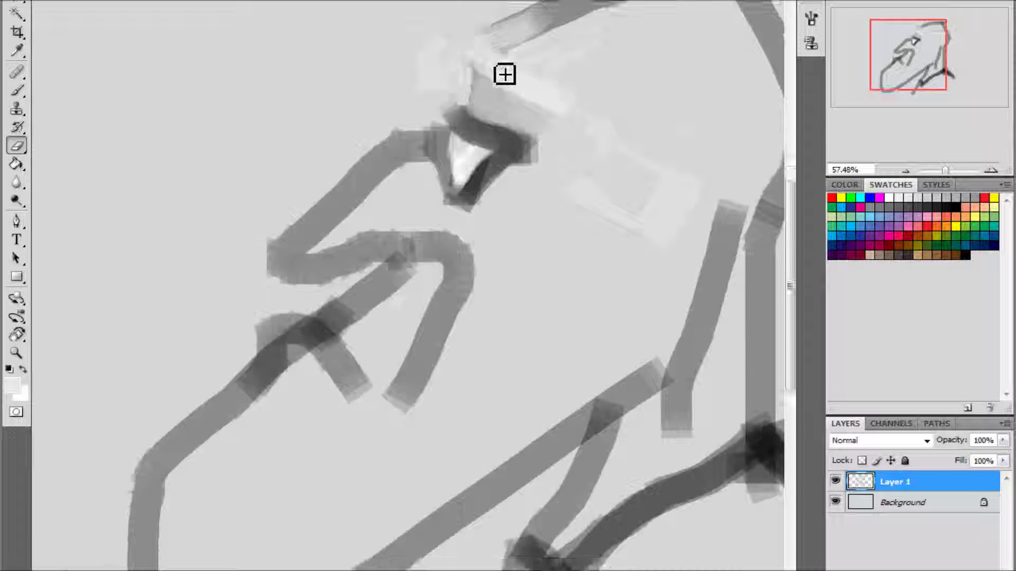
{"action": "scroll", "coordinate": [442, 106], "scroll_direction": "up", "scroll_amount": 2}
{"action": "right_click", "coordinate": [611, 172]}
{"action": "left_click", "coordinate": [609, 174], "text": "alt"}
{"action": "left_click_drag", "start_coordinate": [608, 175], "coordinate": [512, 173]}
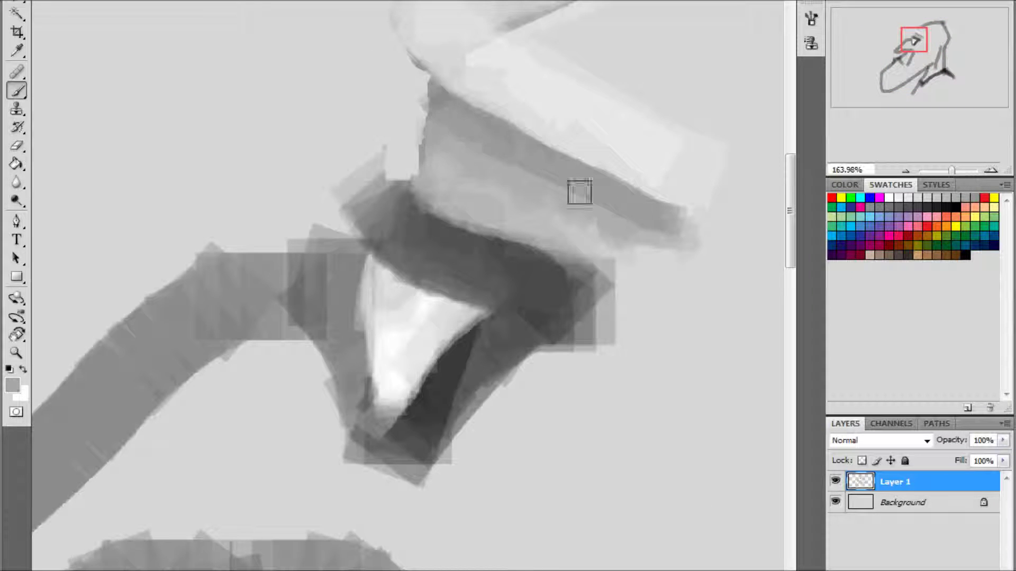
- Repaint the brow above the eye in a lighter sampled grey and reset colours
{"action": "scroll", "coordinate": [471, 106], "scroll_direction": "down", "scroll_amount": 2}
{"action": "scroll", "coordinate": [472, 106], "scroll_direction": "up", "scroll_amount": 2}
{"action": "left_click", "coordinate": [397, 127], "text": "alt"}
{"action": "mouse_move", "coordinate": [397, 132]}
{"action": "left_mouse_down"}
{"action": "mouse_move", "coordinate": [551, 199]}
{"action": "mouse_move", "coordinate": [423, 159]}
{"action": "left_mouse_up"}
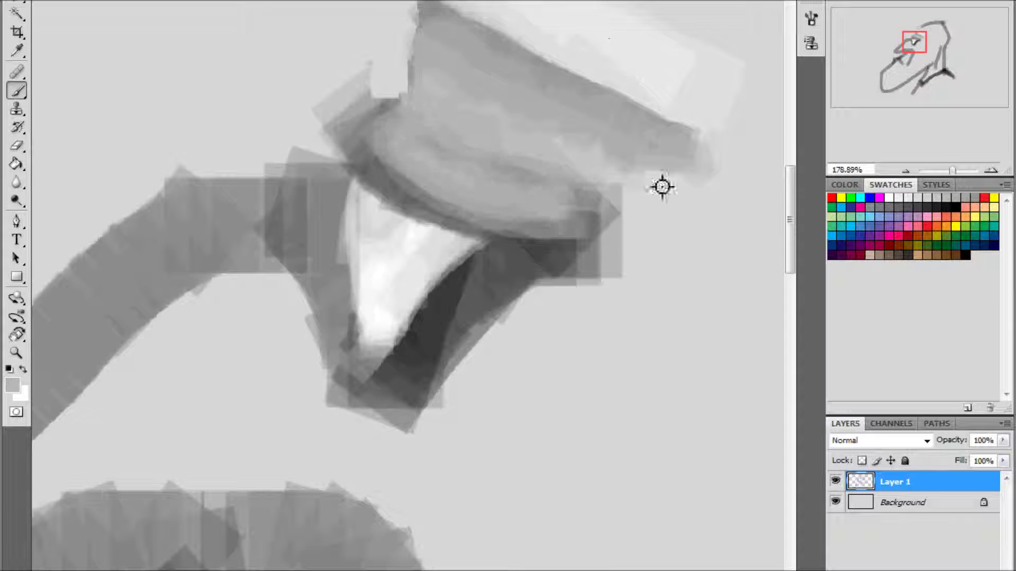
{"action": "key", "text": "d"}
{"action": "scroll", "coordinate": [662, 187], "scroll_direction": "down", "scroll_amount": 5}
{"action": "scroll", "coordinate": [580, 182], "scroll_direction": "down", "scroll_amount": 3}
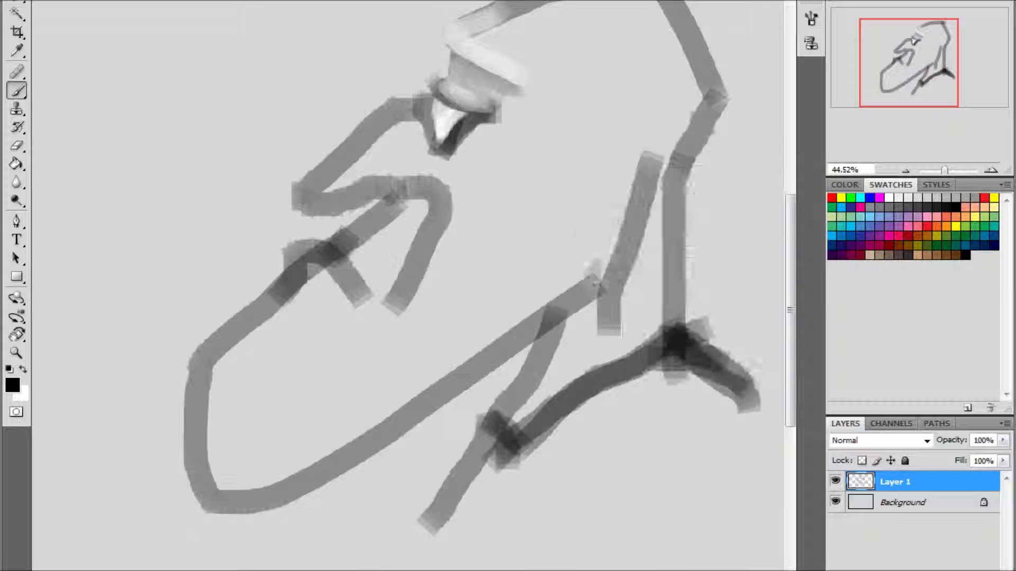
- Block in sampled light grey along the jaw, side of the face and back of the head
{"action": "left_click", "coordinate": [609, 270], "text": "alt"}
{"action": "left_click_drag", "start_coordinate": [614, 264], "coordinate": [216, 439]}
{"action": "left_click_drag", "start_coordinate": [680, 6], "coordinate": [632, 317]}
{"action": "left_click_drag", "start_coordinate": [500, 434], "coordinate": [683, 211]}
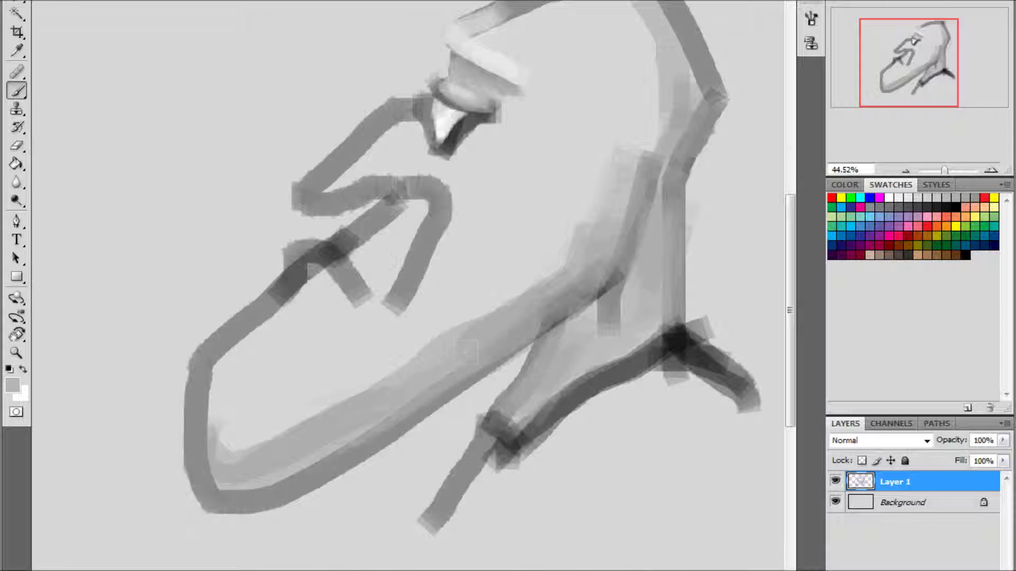
{"action": "scroll", "coordinate": [610, 152], "scroll_direction": "up", "scroll_amount": 1}
{"action": "scroll", "coordinate": [383, 396], "scroll_direction": "up", "scroll_amount": 1}
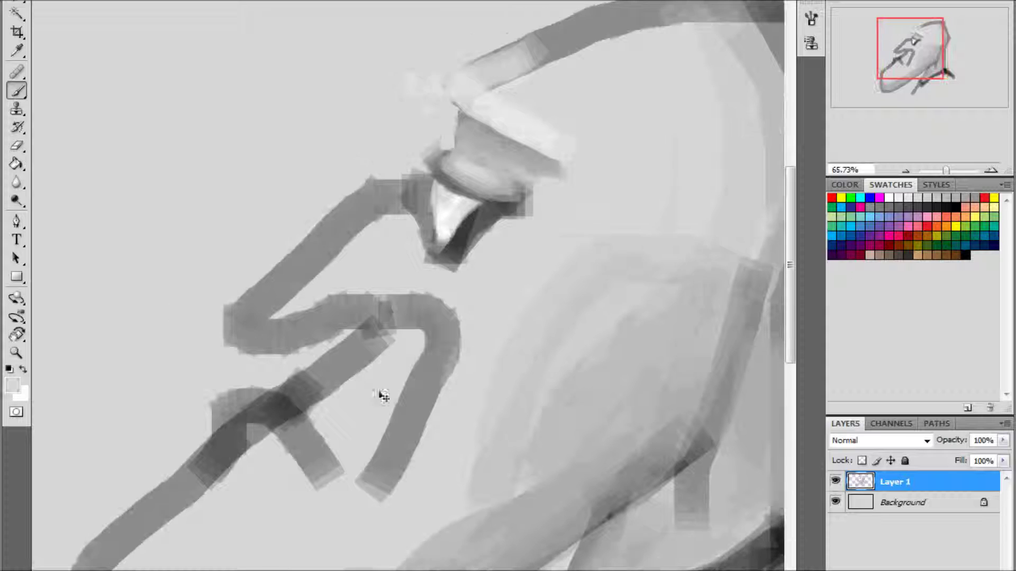
- Lighten the inside of the mouth shape with a lighter sampled grey
{"action": "left_click", "coordinate": [407, 360], "text": "alt"}
{"action": "left_click_drag", "start_coordinate": [415, 344], "coordinate": [386, 460]}
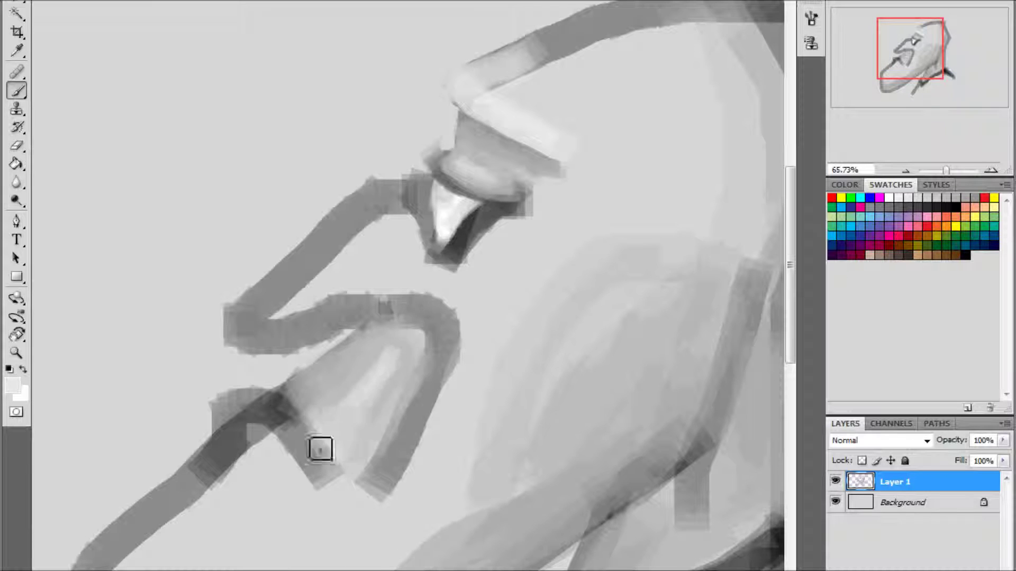
{"action": "scroll", "coordinate": [395, 361], "scroll_direction": "down", "scroll_amount": 5}
{"action": "scroll", "coordinate": [465, 292], "scroll_direction": "up", "scroll_amount": 6}
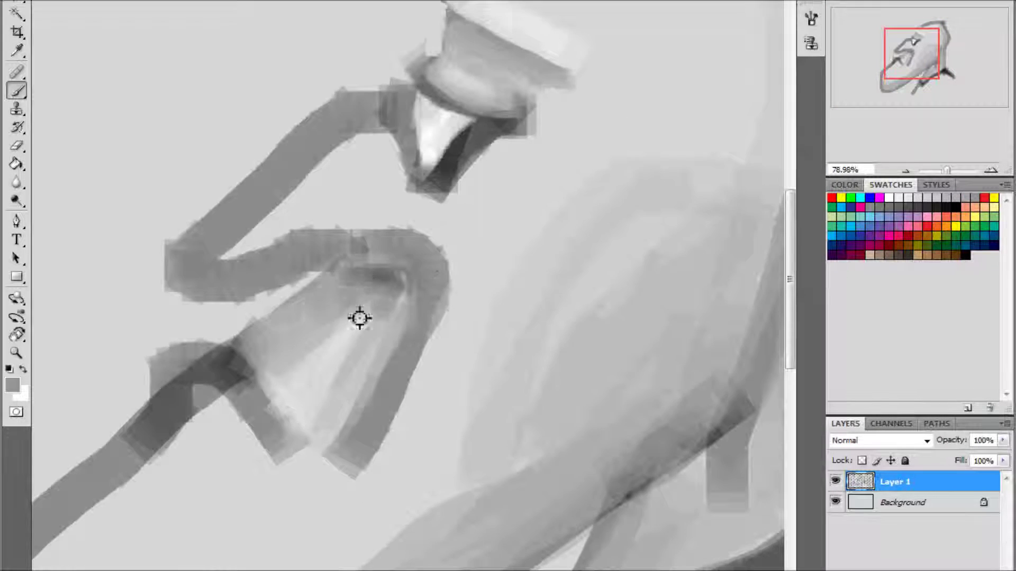
{"action": "scroll", "coordinate": [353, 312], "scroll_direction": "down", "scroll_amount": 2}
- Cover the nose band and the dark lower strand with light grey strokes
{"action": "right_click", "coordinate": [535, 354]}
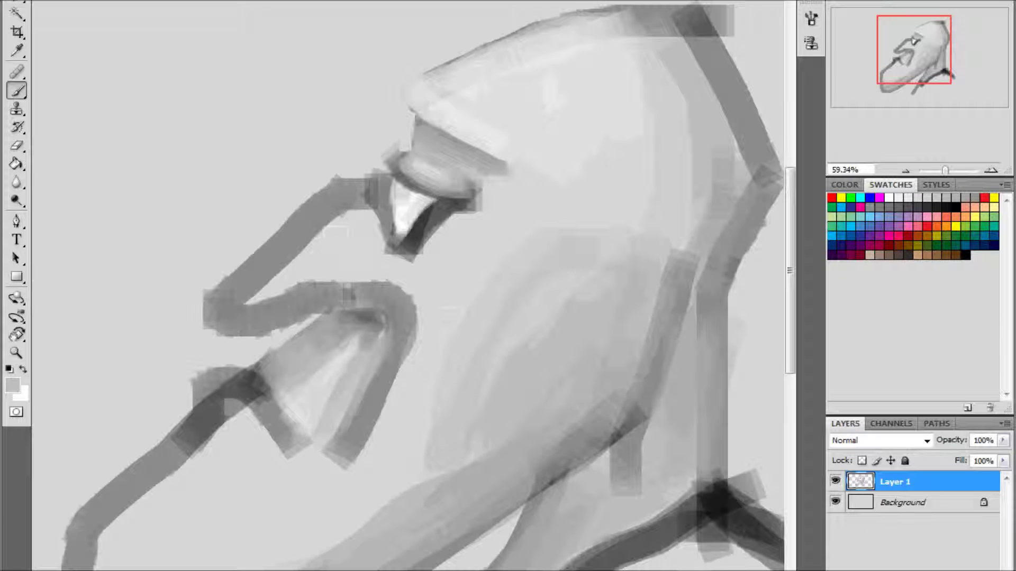
{"action": "left_click_drag", "start_coordinate": [344, 190], "coordinate": [206, 318]}
{"action": "scroll", "coordinate": [390, 209], "scroll_direction": "up", "scroll_amount": 5}
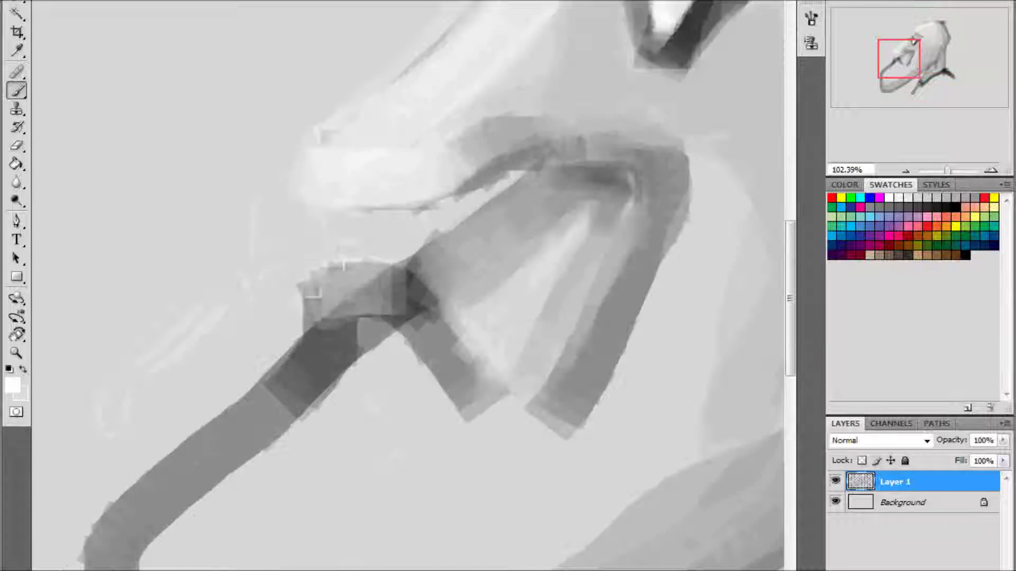
{"action": "left_click_drag", "start_coordinate": [390, 209], "coordinate": [369, 209]}
{"action": "scroll", "coordinate": [408, 188], "scroll_direction": "down", "scroll_amount": 3}
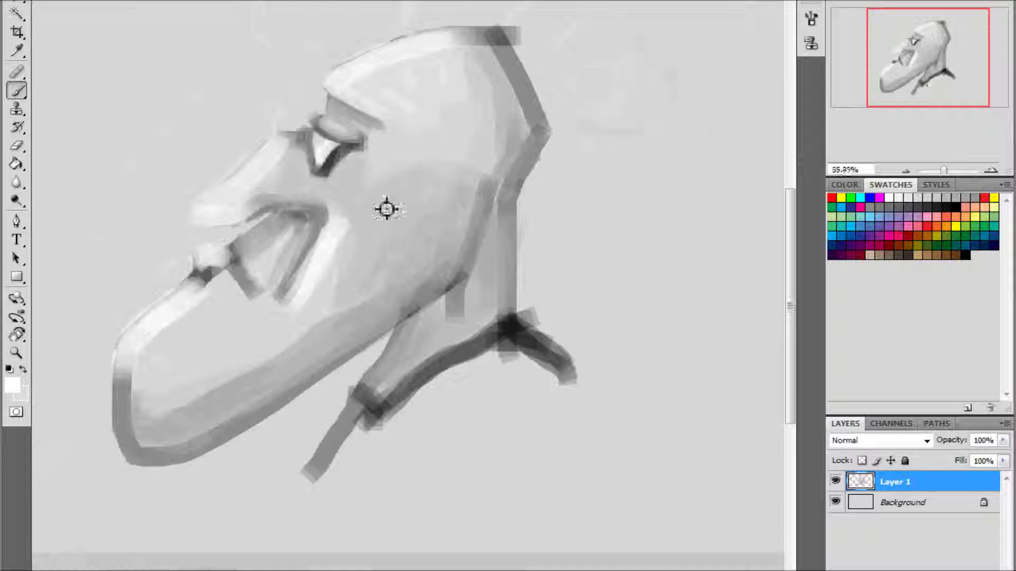
- Darken the lower lip strand and soften the lip and inner mouth band with lighter strokes
{"action": "scroll", "coordinate": [245, 451], "scroll_direction": "up", "scroll_amount": 2}
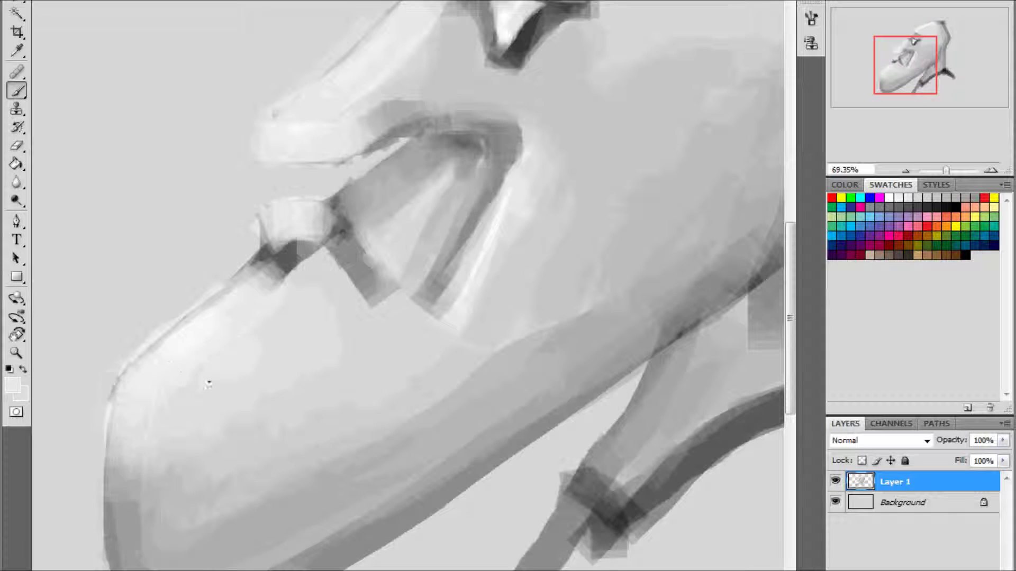
{"action": "scroll", "coordinate": [517, 337], "scroll_direction": "down", "scroll_amount": 3}
{"action": "scroll", "coordinate": [329, 276], "scroll_direction": "up", "scroll_amount": 4}
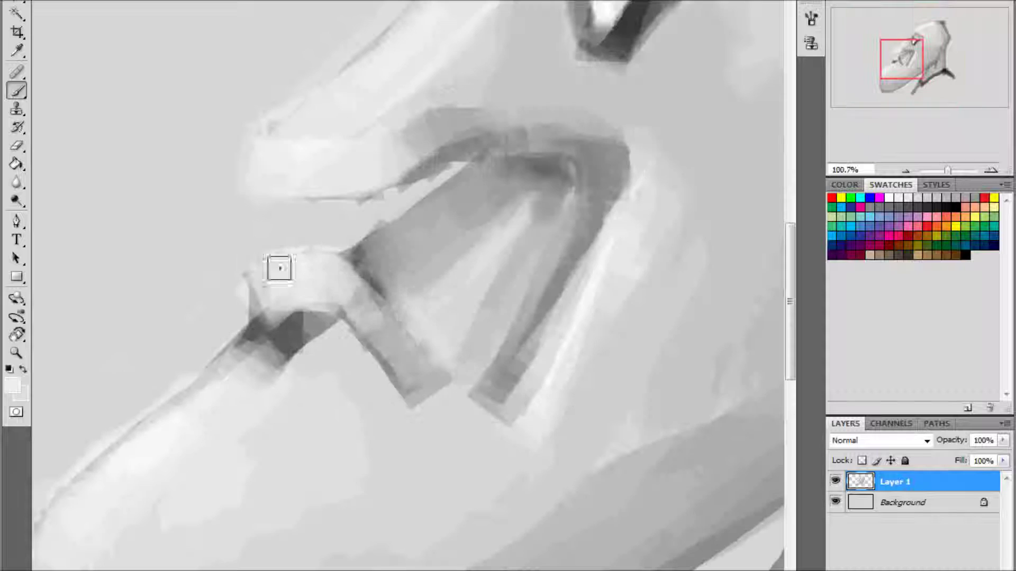
{"action": "mouse_move", "coordinate": [260, 302]}
{"action": "left_mouse_down"}
{"action": "mouse_move", "coordinate": [455, 404]}
{"action": "mouse_move", "coordinate": [309, 272]}
{"action": "mouse_move", "coordinate": [360, 444]}
{"action": "left_mouse_up"}
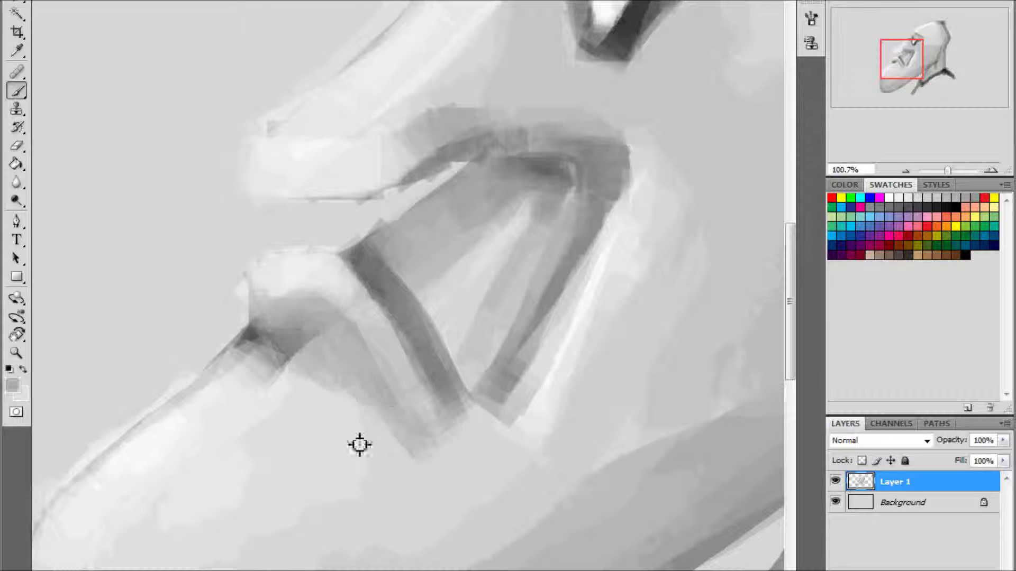
{"action": "scroll", "coordinate": [264, 354], "scroll_direction": "up", "scroll_amount": 2}
{"action": "mouse_move", "coordinate": [360, 244]}
{"action": "left_mouse_down"}
{"action": "mouse_move", "coordinate": [487, 333]}
{"action": "mouse_move", "coordinate": [495, 443]}
{"action": "left_mouse_up"}
{"action": "mouse_move", "coordinate": [469, 503]}
{"action": "left_mouse_down"}
{"action": "mouse_move", "coordinate": [582, 297]}
{"action": "mouse_move", "coordinate": [483, 344]}
{"action": "mouse_move", "coordinate": [431, 331]}
{"action": "mouse_move", "coordinate": [439, 202]}
{"action": "mouse_move", "coordinate": [419, 267]}
{"action": "left_mouse_up"}
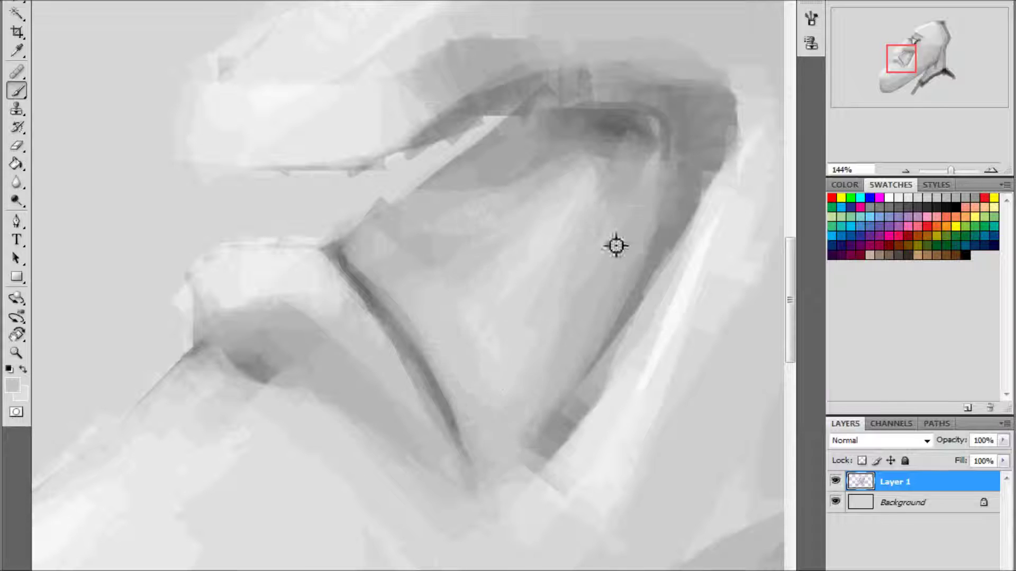
- Darken the upper-lip area and sample a lighter grey for blending
{"action": "scroll", "coordinate": [608, 370], "scroll_direction": "down", "scroll_amount": 3}
{"action": "scroll", "coordinate": [612, 347], "scroll_direction": "up", "scroll_amount": 3}
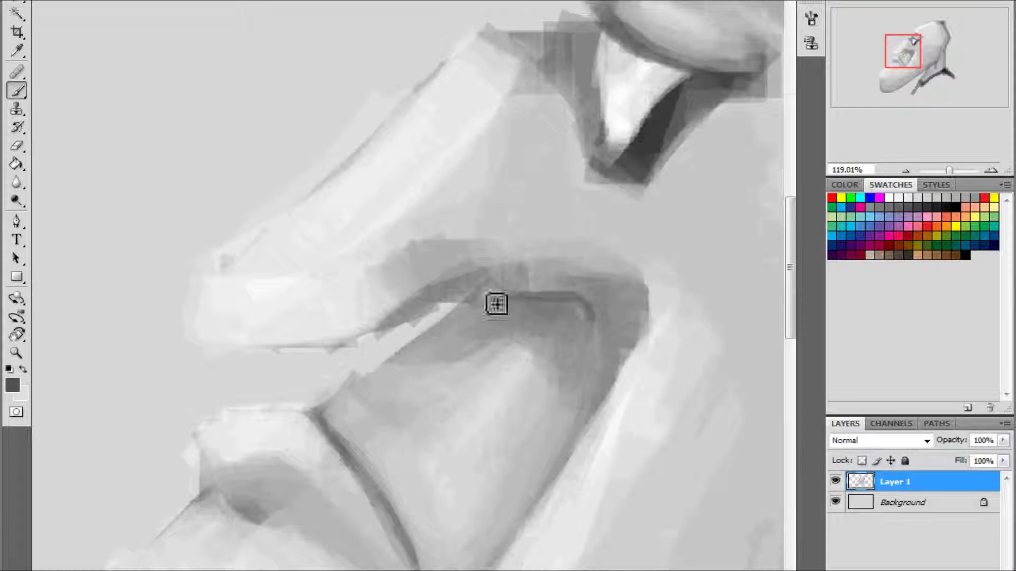
{"action": "scroll", "coordinate": [555, 314], "scroll_direction": "down", "scroll_amount": 3}
{"action": "scroll", "coordinate": [442, 321], "scroll_direction": "up", "scroll_amount": 3}
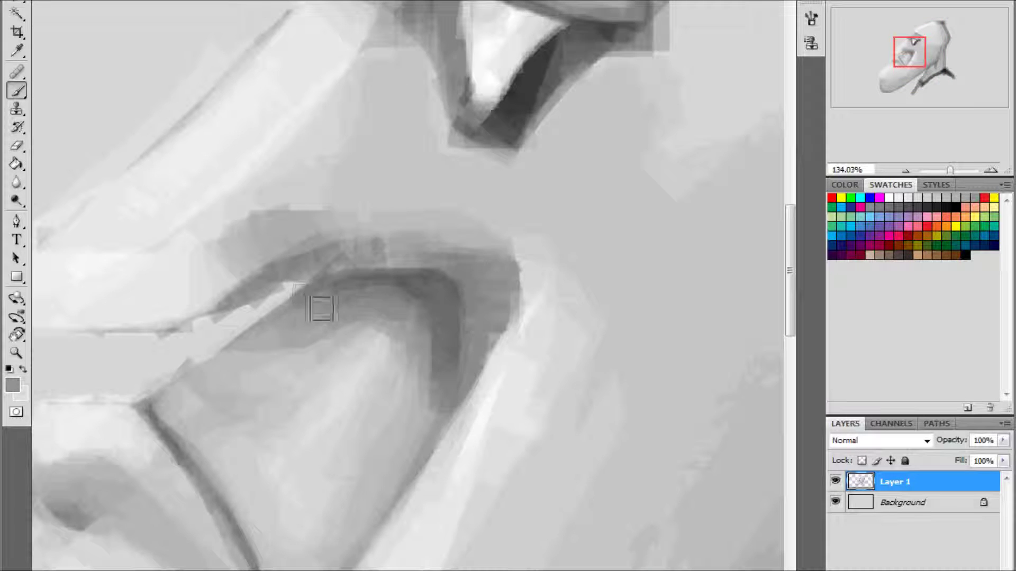
{"action": "scroll", "coordinate": [411, 385], "scroll_direction": "down", "scroll_amount": 3}
{"action": "scroll", "coordinate": [371, 328], "scroll_direction": "up", "scroll_amount": 4}
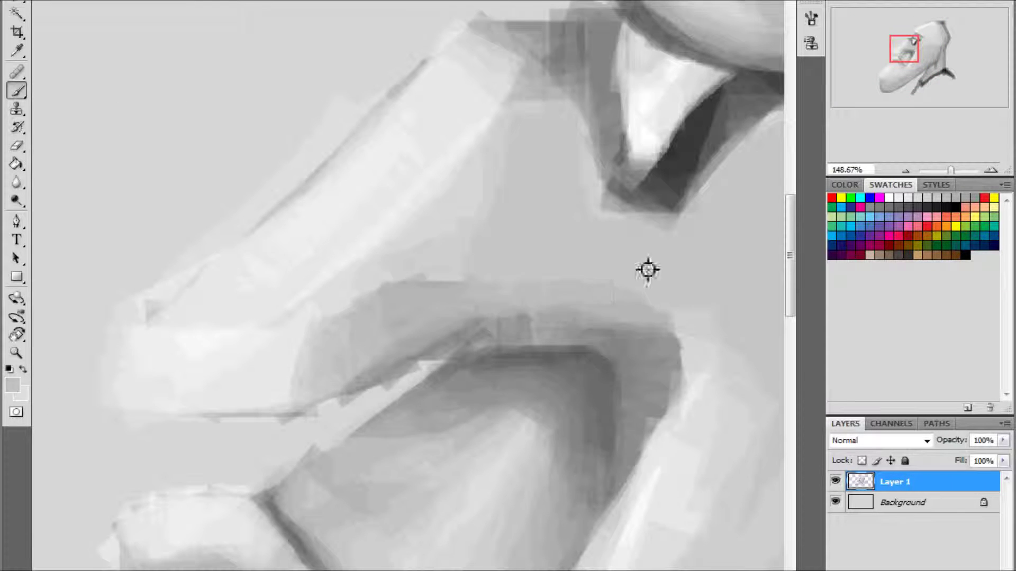
{"action": "left_click_drag", "start_coordinate": [254, 320], "coordinate": [418, 275]}
{"action": "left_click", "coordinate": [579, 324], "text": "alt"}
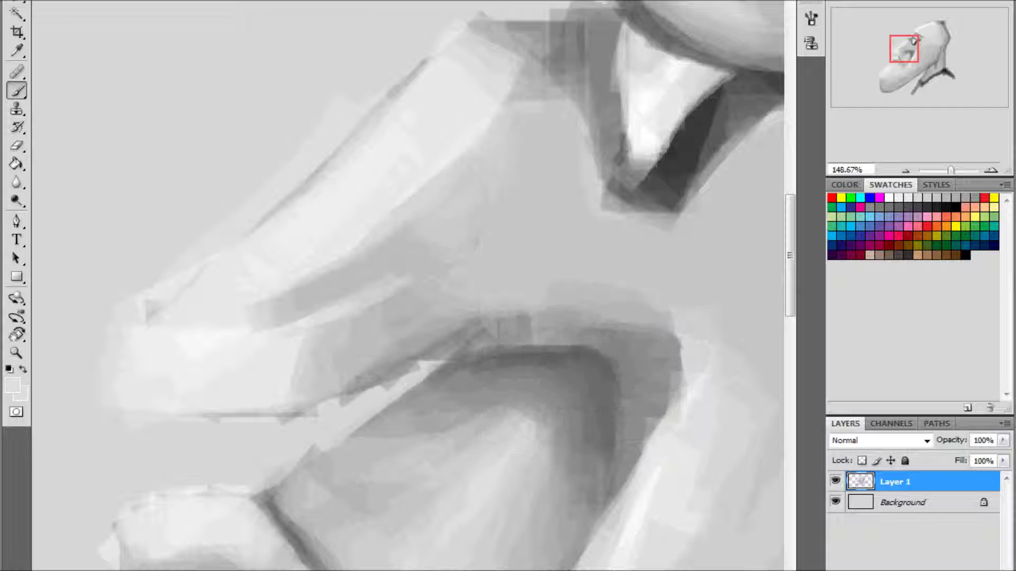
{"action": "scroll", "coordinate": [442, 232], "scroll_direction": "up", "scroll_amount": 3}
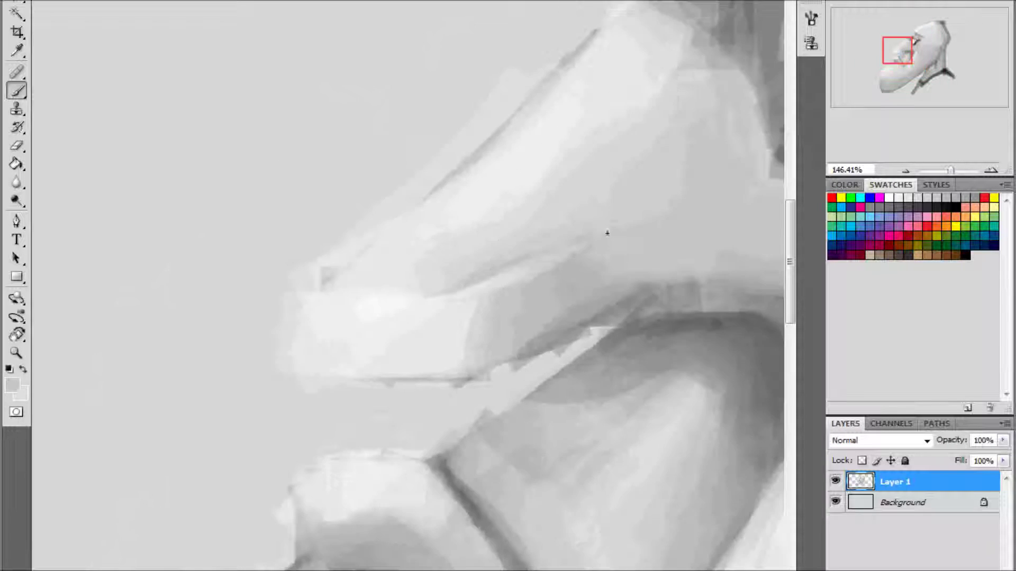
- Paint a dark angled stroke on the nose and sample lighter and darker greys
{"action": "right_click", "coordinate": [613, 249]}
{"action": "mouse_move", "coordinate": [286, 320]}
{"action": "left_mouse_down"}
{"action": "mouse_move", "coordinate": [492, 235]}
{"action": "mouse_move", "coordinate": [552, 303]}
{"action": "left_mouse_up"}
{"action": "scroll", "coordinate": [552, 302], "scroll_direction": "down", "scroll_amount": 3}
{"action": "left_click", "coordinate": [542, 397], "text": "alt"}
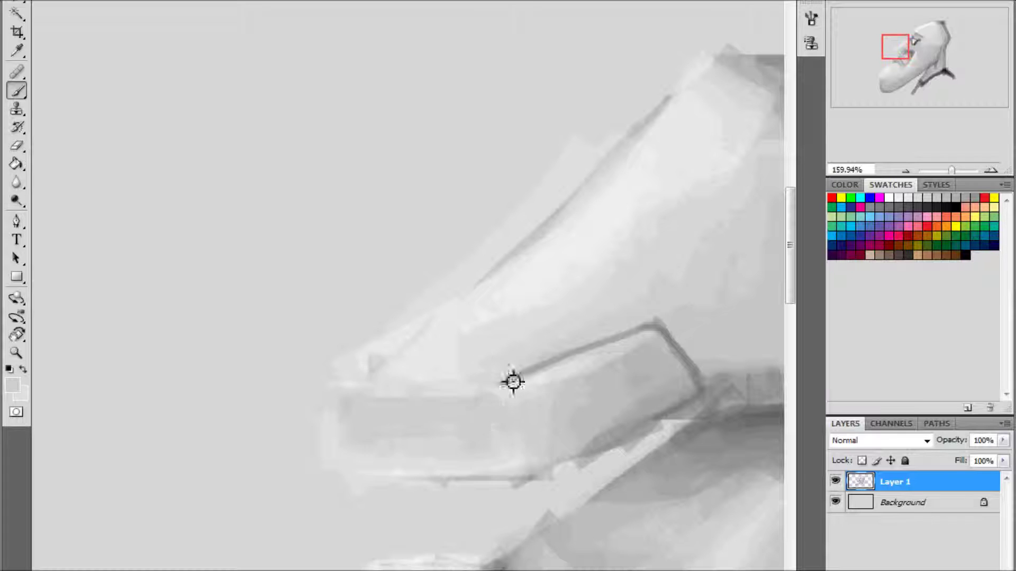
{"action": "scroll", "coordinate": [528, 409], "scroll_direction": "down", "scroll_amount": 3}
{"action": "scroll", "coordinate": [605, 329], "scroll_direction": "up", "scroll_amount": 3}
{"action": "left_click", "coordinate": [407, 438], "text": "alt"}
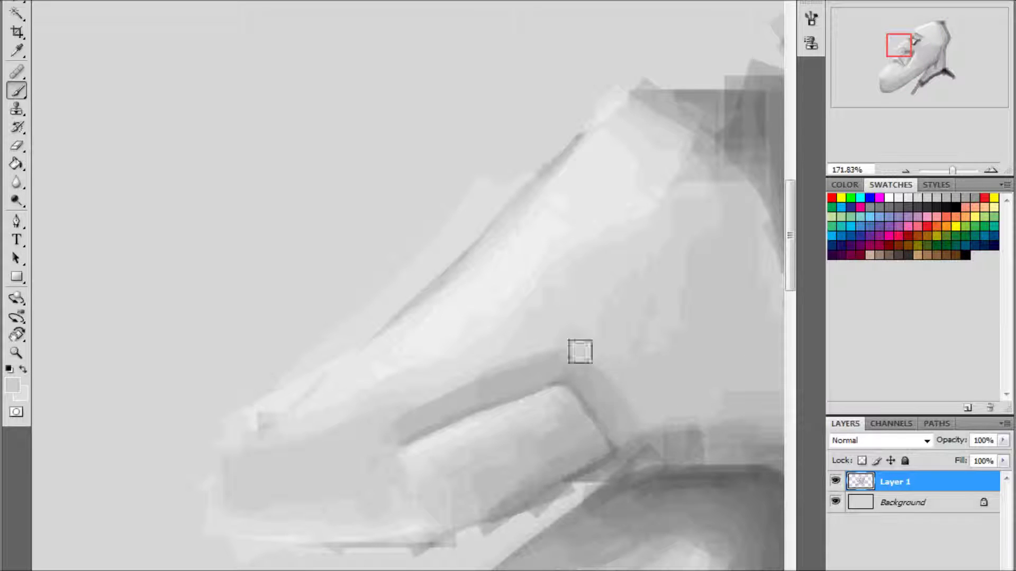
- Erase stray marks near the eye and switch back to the Brush tool
{"action": "scroll", "coordinate": [532, 312], "scroll_direction": "up", "scroll_amount": 2}
{"action": "scroll", "coordinate": [506, 284], "scroll_direction": "right", "scroll_amount": 3}
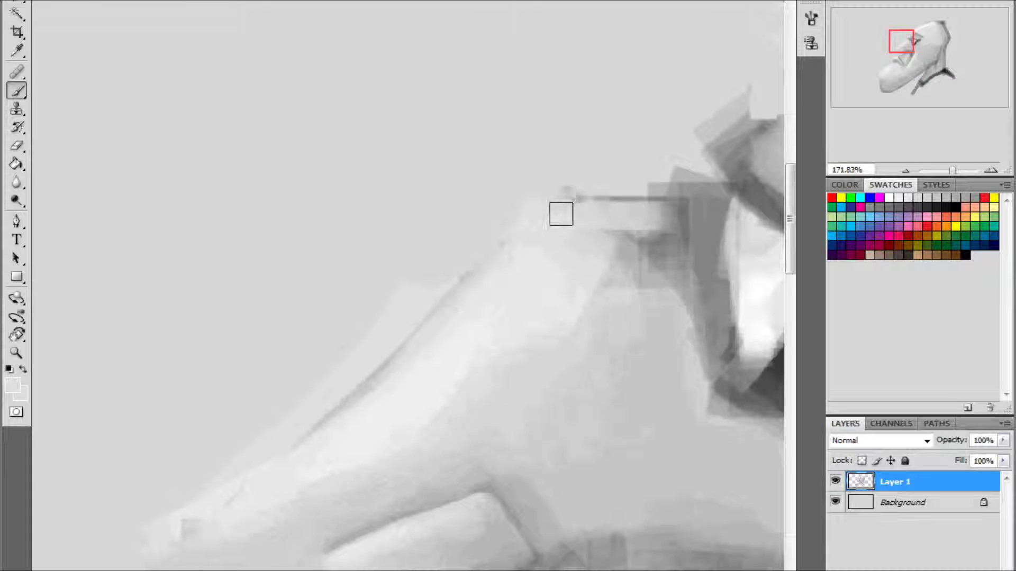
{"action": "scroll", "coordinate": [567, 211], "scroll_direction": "up", "scroll_amount": 2}
{"action": "key", "text": "e"}
{"action": "scroll", "coordinate": [539, 268], "scroll_direction": "up", "scroll_amount": 2}
{"action": "scroll", "coordinate": [286, 431], "scroll_direction": "up", "scroll_amount": 2}
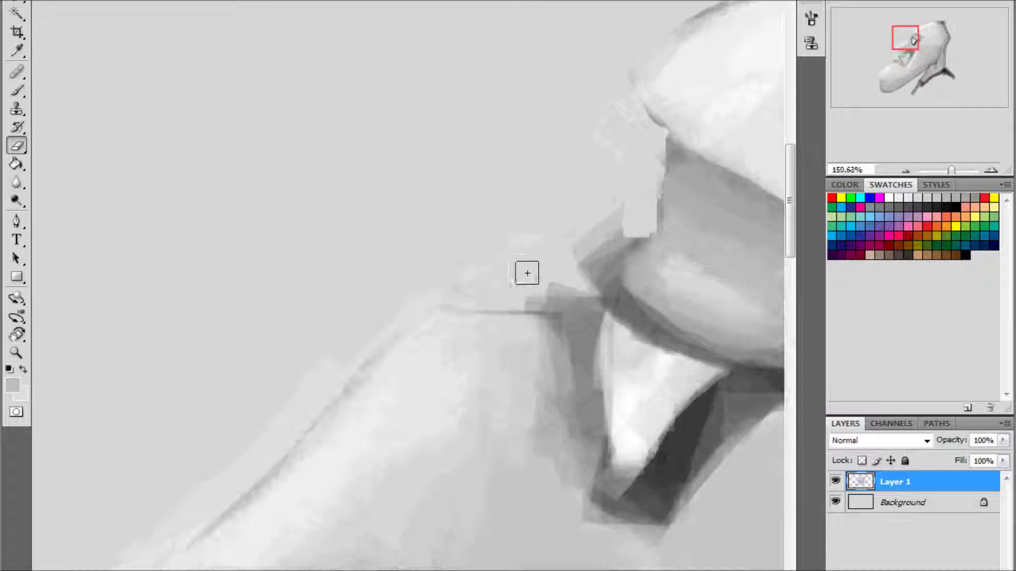
{"action": "scroll", "coordinate": [286, 431], "scroll_direction": "up", "scroll_amount": 2}
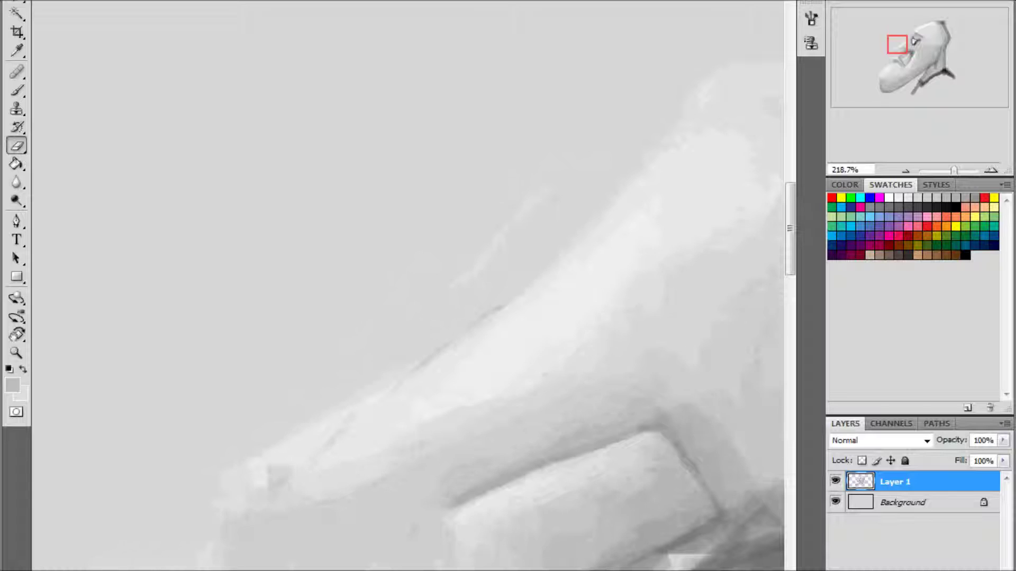
{"action": "scroll", "coordinate": [544, 188], "scroll_direction": "down", "scroll_amount": 5}
{"action": "scroll", "coordinate": [544, 189], "scroll_direction": "up", "scroll_amount": 3}
{"action": "scroll", "coordinate": [544, 189], "scroll_direction": "up", "scroll_amount": 2}
{"action": "key", "text": "b"}
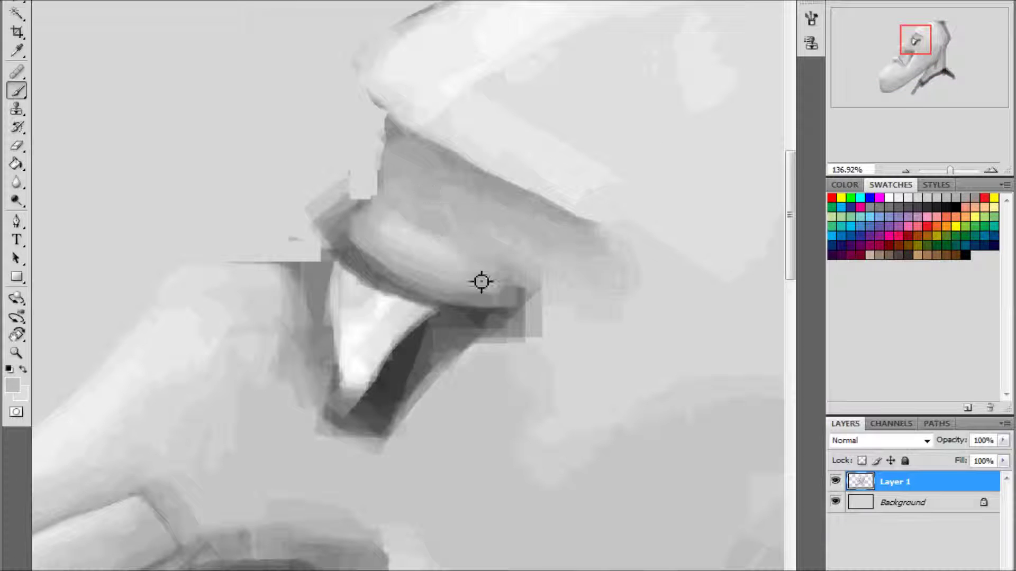
{"action": "scroll", "coordinate": [427, 356], "scroll_direction": "down", "scroll_amount": 5}
{"action": "scroll", "coordinate": [477, 265], "scroll_direction": "up", "scroll_amount": 6}
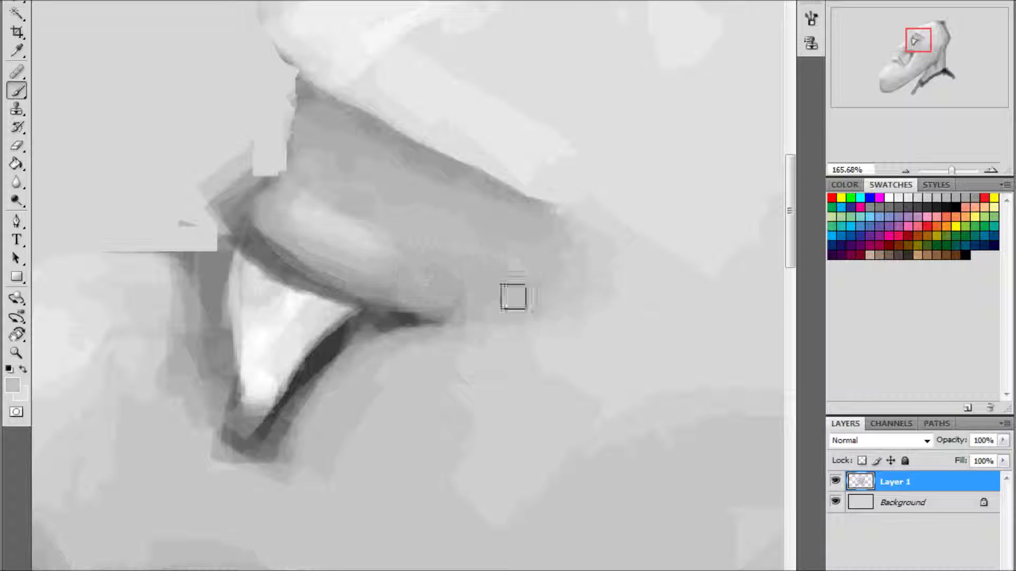
{"action": "scroll", "coordinate": [669, 281], "scroll_direction": "down", "scroll_amount": 5}
{"action": "scroll", "coordinate": [497, 220], "scroll_direction": "up", "scroll_amount": 1}
{"action": "scroll", "coordinate": [497, 370], "scroll_direction": "up", "scroll_amount": 3}
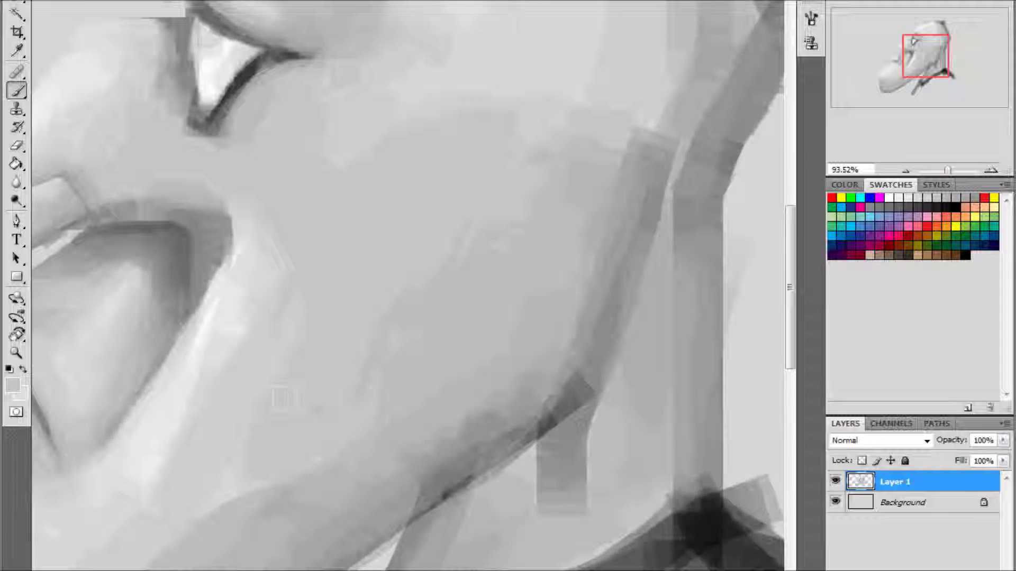
{"action": "scroll", "coordinate": [283, 398], "scroll_direction": "left", "scroll_amount": 3}
{"action": "scroll", "coordinate": [702, 171], "scroll_direction": "down", "scroll_amount": 2}
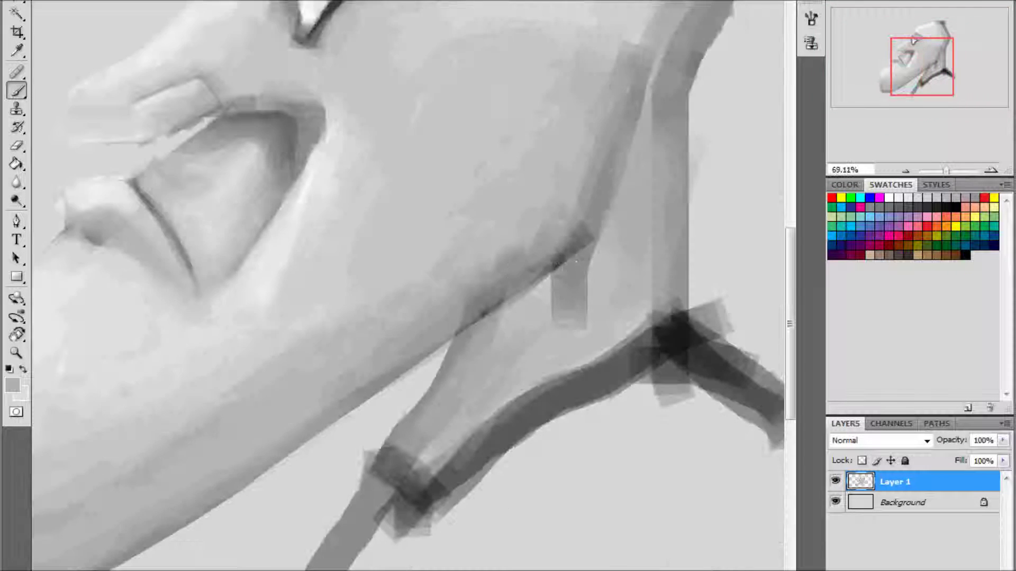
{"action": "left_click_drag", "start_coordinate": [563, 228], "coordinate": [411, 386]}
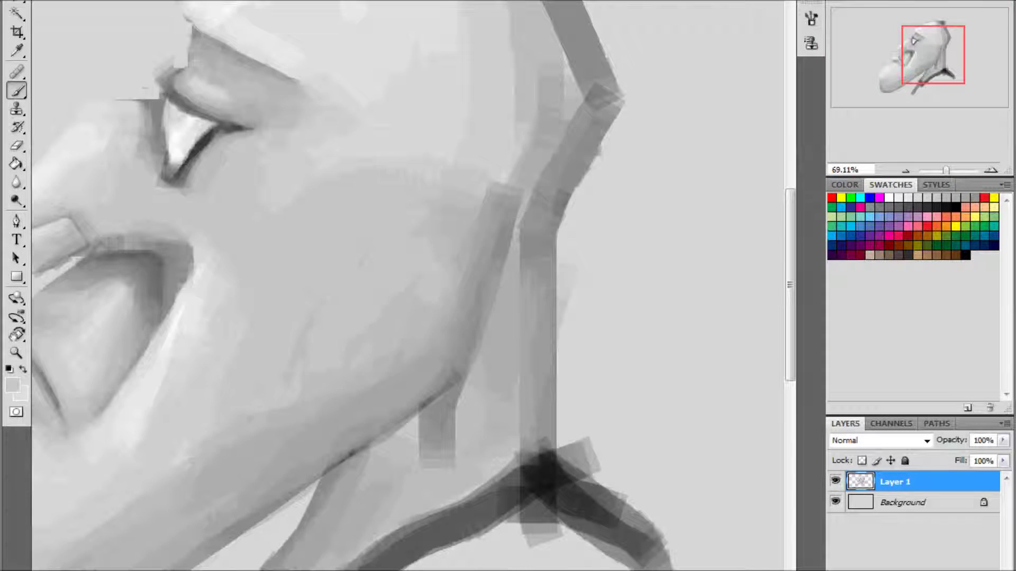
{"action": "scroll", "coordinate": [426, 278], "scroll_direction": "down", "scroll_amount": 3}
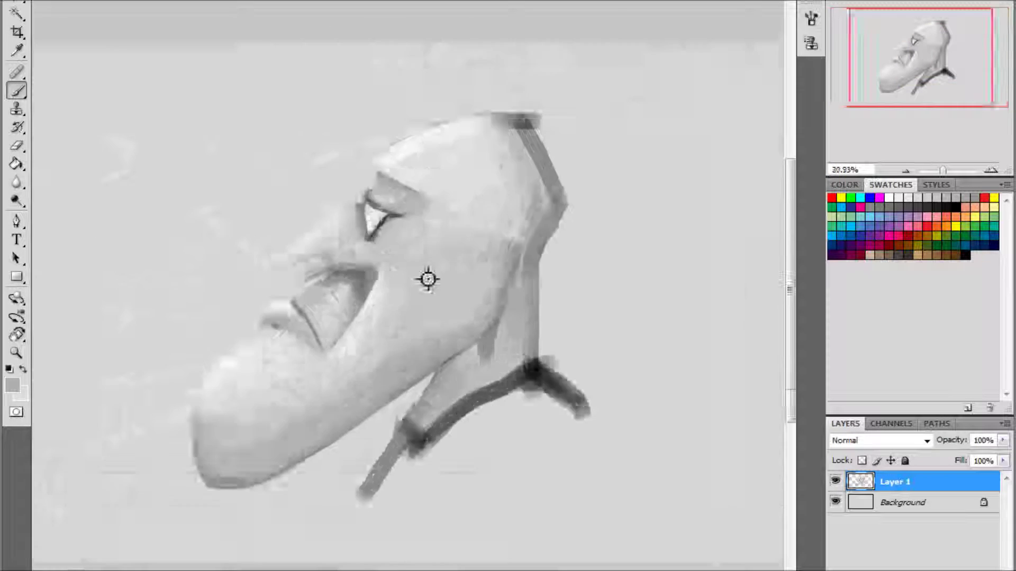
{"action": "scroll", "coordinate": [605, 104], "scroll_direction": "up", "scroll_amount": 3}
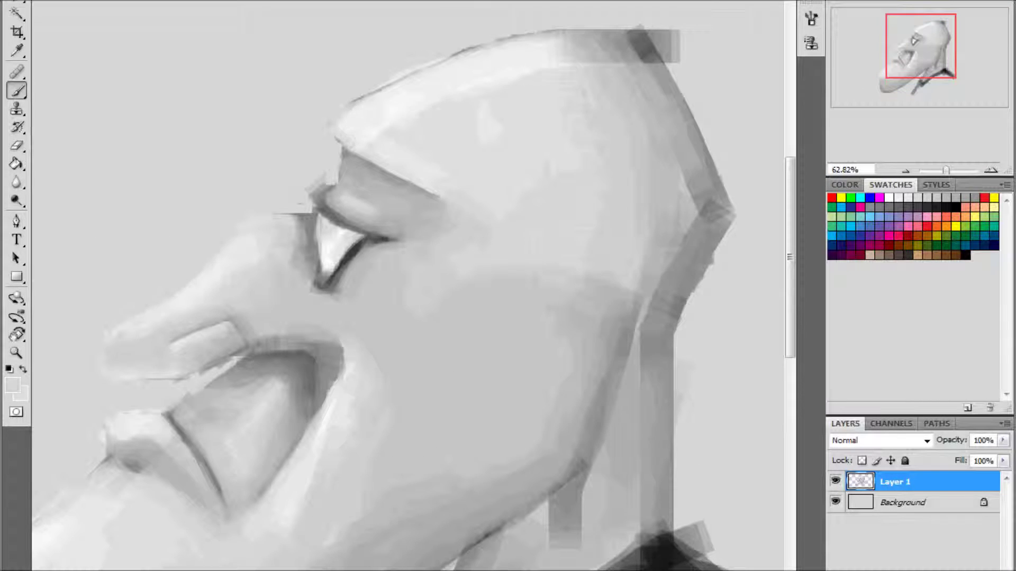
{"action": "scroll", "coordinate": [543, 273], "scroll_direction": "up", "scroll_amount": 3}
{"action": "scroll", "coordinate": [594, 265], "scroll_direction": "down", "scroll_amount": 4}
{"action": "scroll", "coordinate": [578, 238], "scroll_direction": "up", "scroll_amount": 4}
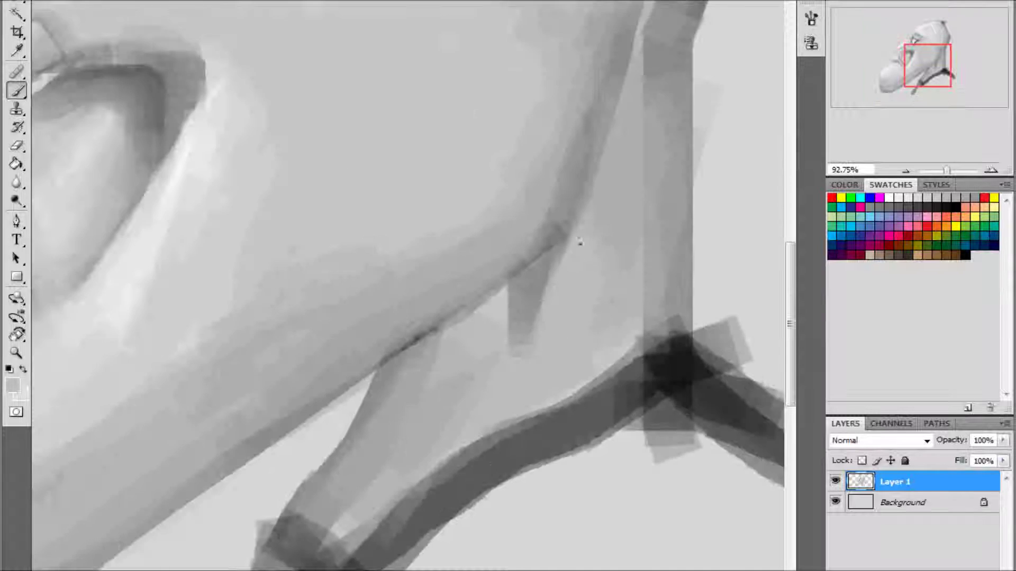
- Sample a grey and paint a dark shadow stroke down the neck
{"action": "right_click", "coordinate": [543, 273]}
{"action": "scroll", "coordinate": [543, 274], "scroll_direction": "up", "scroll_amount": 3}
{"action": "left_click", "coordinate": [432, 352], "text": "alt"}
{"action": "mouse_move", "coordinate": [682, 170]}
{"action": "left_mouse_down"}
{"action": "mouse_move", "coordinate": [584, 313]}
{"action": "mouse_move", "coordinate": [598, 413]}
{"action": "left_mouse_up"}
{"action": "scroll", "coordinate": [697, 270], "scroll_direction": "down", "scroll_amount": 3}
{"action": "scroll", "coordinate": [696, 270], "scroll_direction": "up", "scroll_amount": 3}
{"action": "scroll", "coordinate": [700, 183], "scroll_direction": "down", "scroll_amount": 5}
{"action": "scroll", "coordinate": [559, 304], "scroll_direction": "up", "scroll_amount": 8}
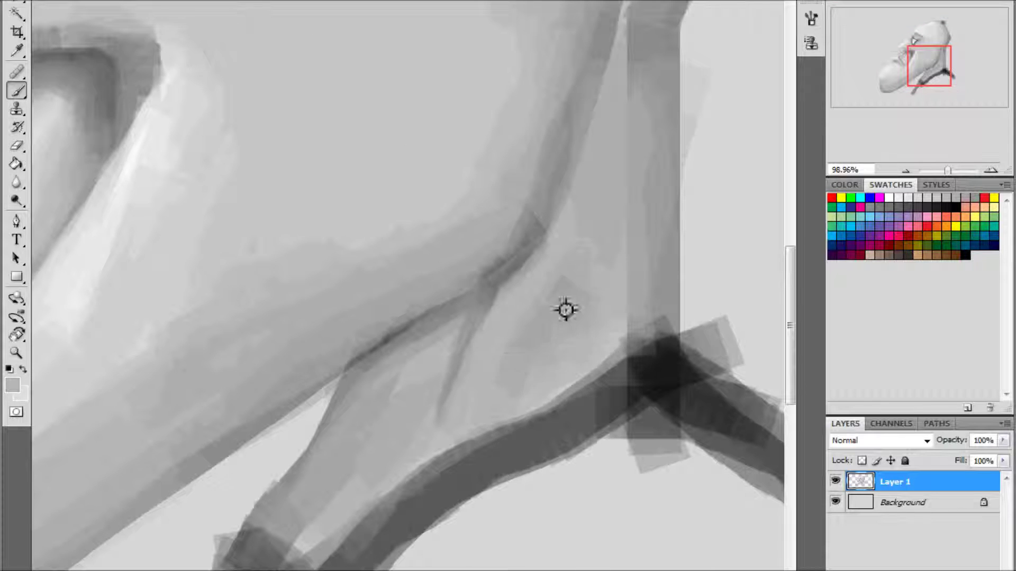
{"action": "scroll", "coordinate": [543, 373], "scroll_direction": "down", "scroll_amount": 3}
{"action": "scroll", "coordinate": [644, 202], "scroll_direction": "up", "scroll_amount": 3}
{"action": "scroll", "coordinate": [597, 354], "scroll_direction": "up", "scroll_amount": 1}
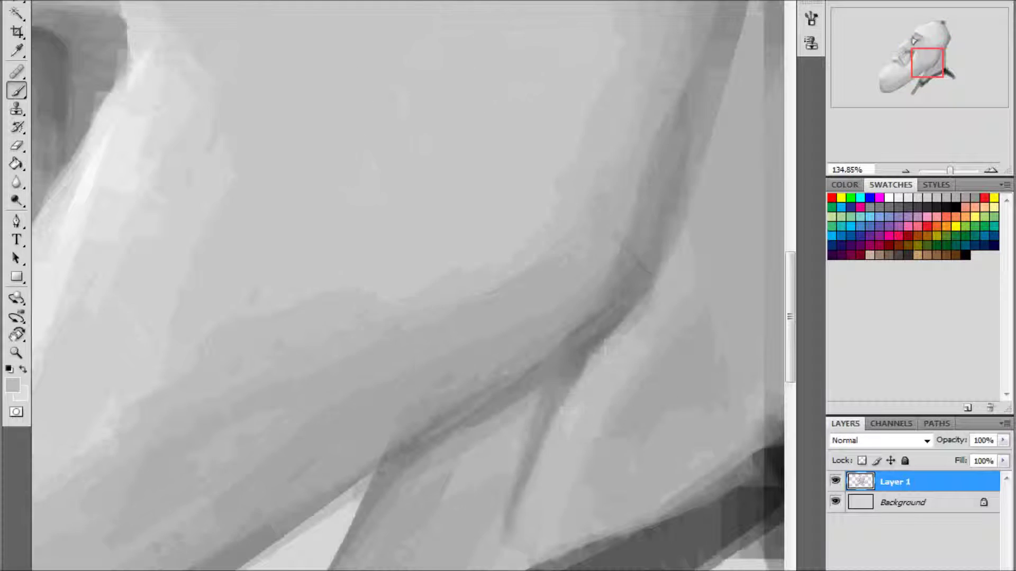
{"action": "scroll", "coordinate": [558, 411], "scroll_direction": "down", "scroll_amount": 3}
{"action": "scroll", "coordinate": [578, 356], "scroll_direction": "up", "scroll_amount": 3}
- Change the brush size and inspect the neck and jaw area
{"action": "right_click", "coordinate": [721, 246]}
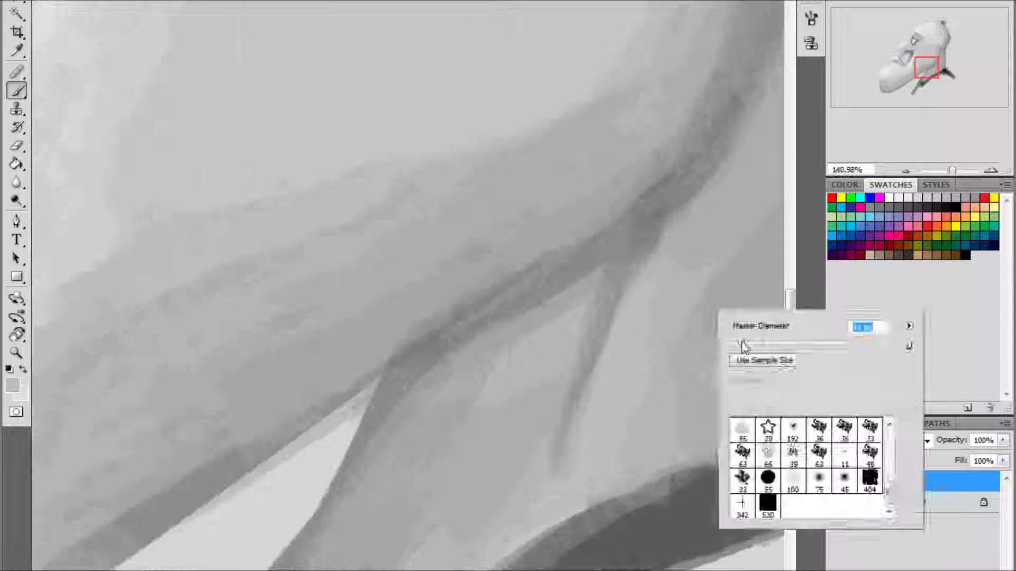
{"action": "scroll", "coordinate": [291, 391], "scroll_direction": "up", "scroll_amount": 2}
{"action": "scroll", "coordinate": [291, 391], "scroll_direction": "up", "scroll_amount": 2}
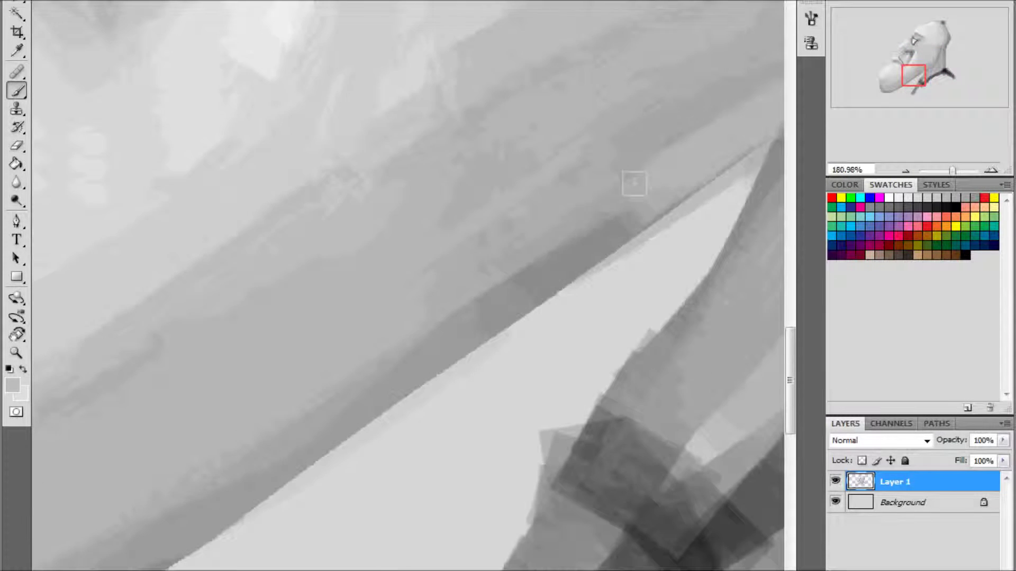
{"action": "scroll", "coordinate": [741, 106], "scroll_direction": "down", "scroll_amount": 5}
{"action": "scroll", "coordinate": [635, 239], "scroll_direction": "up", "scroll_amount": 5}
{"action": "scroll", "coordinate": [512, 210], "scroll_direction": "down", "scroll_amount": 5}
{"action": "scroll", "coordinate": [588, 444], "scroll_direction": "up", "scroll_amount": 3}
{"action": "scroll", "coordinate": [588, 444], "scroll_direction": "up", "scroll_amount": 3}
{"action": "scroll", "coordinate": [547, 297], "scroll_direction": "down", "scroll_amount": 4}
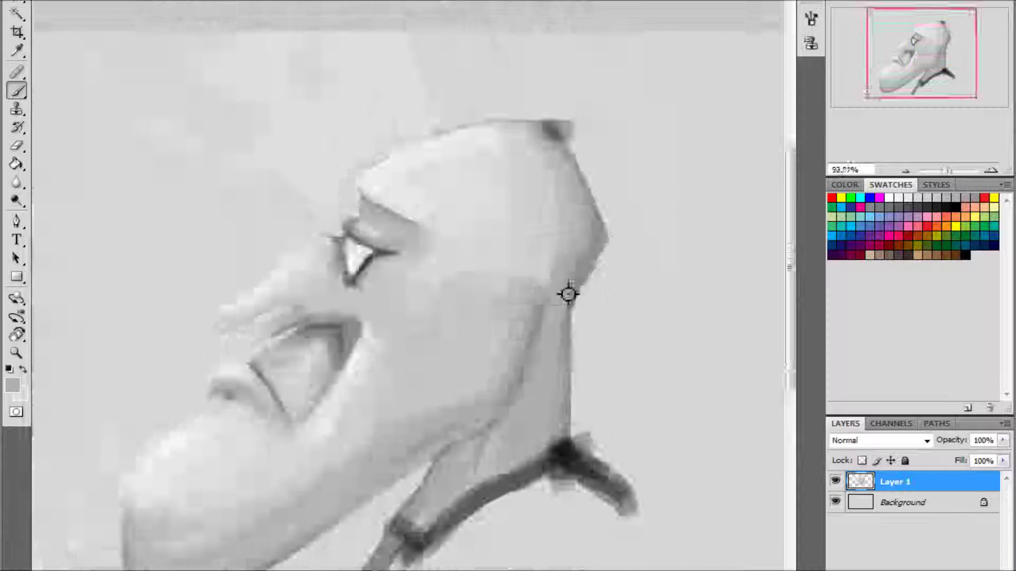
{"action": "scroll", "coordinate": [547, 297], "scroll_direction": "up", "scroll_amount": 4}
{"action": "scroll", "coordinate": [553, 197], "scroll_direction": "up", "scroll_amount": 2}
- Check the brush presets and create a new Layer 2 above Layer 1
{"action": "right_click", "coordinate": [554, 198]}
{"action": "key", "text": "Escape"}
{"action": "scroll", "coordinate": [446, 535], "scroll_direction": "down", "scroll_amount": 1}
{"action": "scroll", "coordinate": [481, 461], "scroll_direction": "down", "scroll_amount": 1}
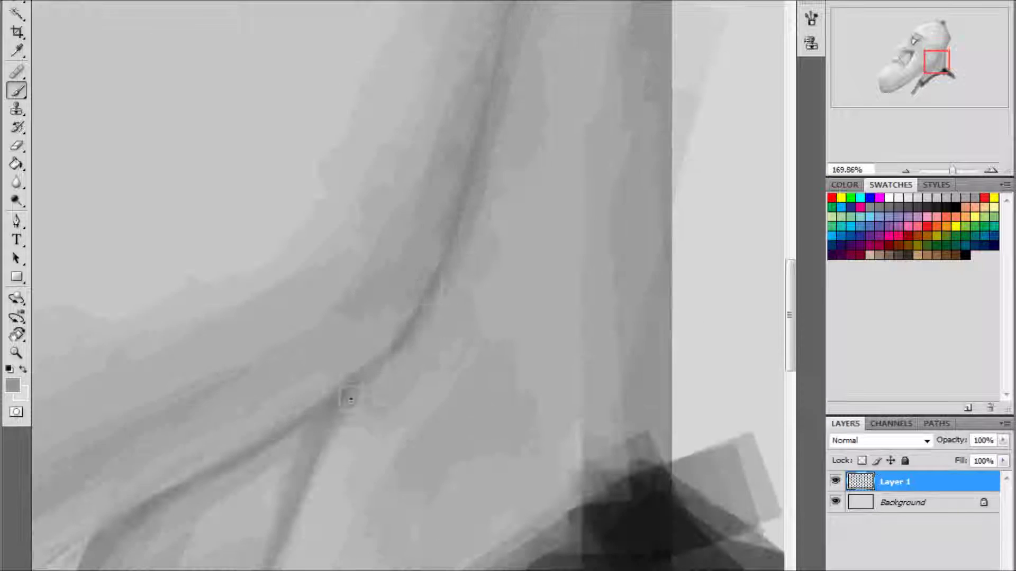
{"action": "scroll", "coordinate": [635, 75], "scroll_direction": "down", "scroll_amount": 2}
{"action": "scroll", "coordinate": [445, 139], "scroll_direction": "up", "scroll_amount": 2}
{"action": "scroll", "coordinate": [444, 139], "scroll_direction": "up", "scroll_amount": 2}
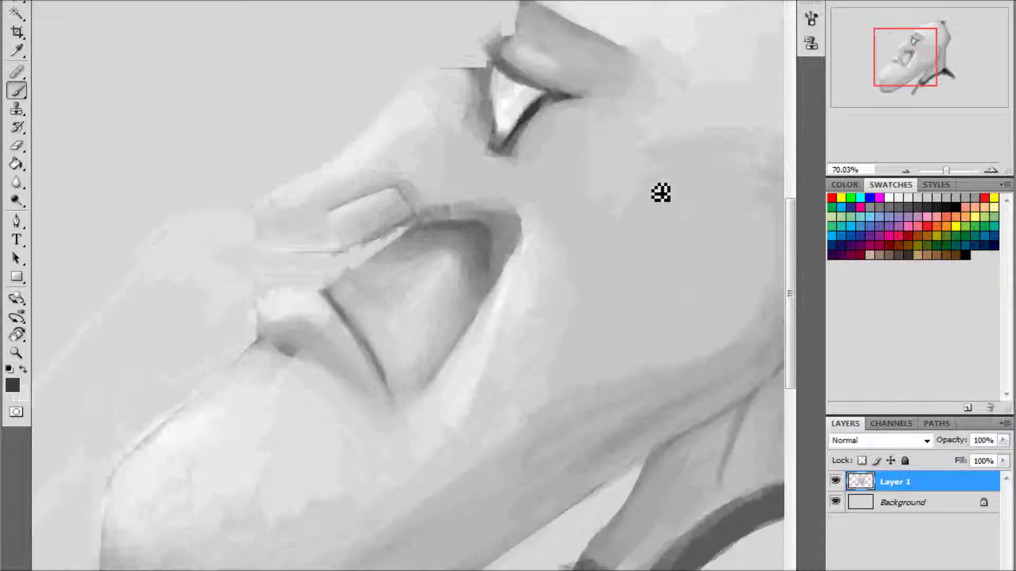
{"action": "scroll", "coordinate": [643, 268], "scroll_direction": "up", "scroll_amount": 2}
{"action": "right_click", "coordinate": [643, 268]}
{"action": "key", "text": "Escape"}
{"action": "key", "text": "ctrl+shift+alt+n"}
- In black, outline the ear and paint its inner curve with dark strokes
{"action": "key", "text": "d"}
{"action": "mouse_move", "coordinate": [465, 222]}
{"action": "left_mouse_down"}
{"action": "mouse_move", "coordinate": [596, 329]}
{"action": "mouse_move", "coordinate": [487, 283]}
{"action": "left_mouse_up"}
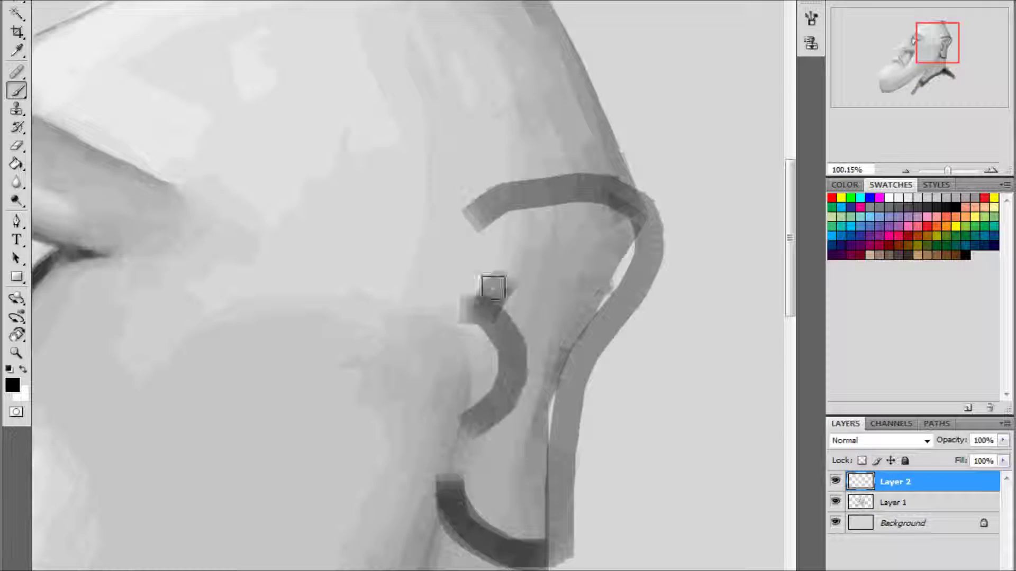
{"action": "key", "text": "ctrl+z"}
{"action": "scroll", "coordinate": [578, 315], "scroll_direction": "down", "scroll_amount": 2}
{"action": "scroll", "coordinate": [486, 467], "scroll_direction": "up", "scroll_amount": 2}
{"action": "left_click_drag", "start_coordinate": [486, 465], "coordinate": [475, 344]}
{"action": "scroll", "coordinate": [474, 345], "scroll_direction": "up", "scroll_amount": 2}
{"action": "scroll", "coordinate": [461, 222], "scroll_direction": "down", "scroll_amount": 2}
{"action": "mouse_move", "coordinate": [413, 349]}
{"action": "left_mouse_down"}
{"action": "mouse_move", "coordinate": [329, 458]}
{"action": "mouse_move", "coordinate": [421, 322]}
{"action": "left_mouse_up"}
- Sample light and mid greys from the painting and lighten the ear's upper rim
{"action": "left_click", "coordinate": [328, 458], "text": "alt"}
{"action": "left_click", "coordinate": [407, 318], "text": "alt"}
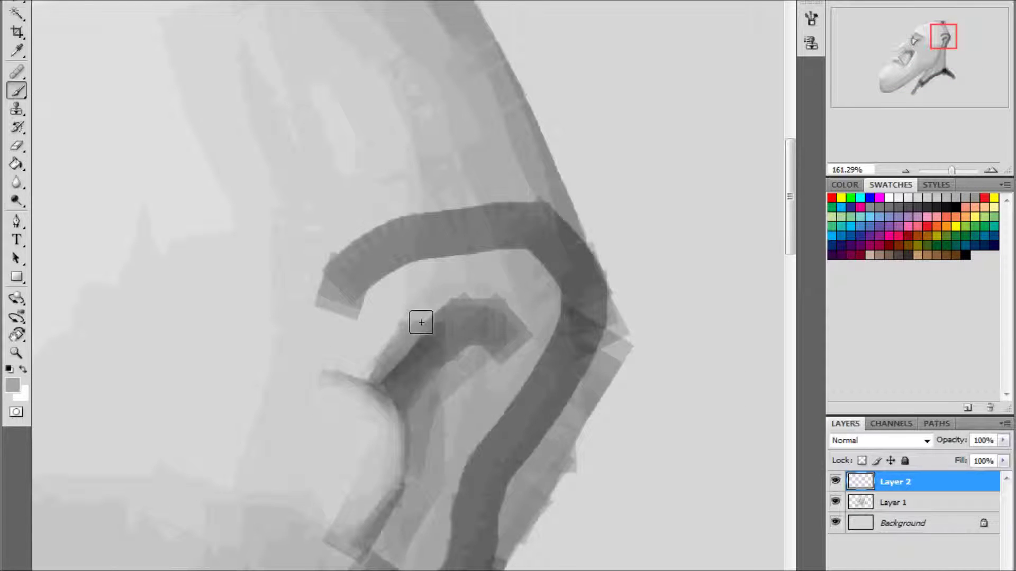
{"action": "left_click_drag", "start_coordinate": [322, 296], "coordinate": [529, 223]}
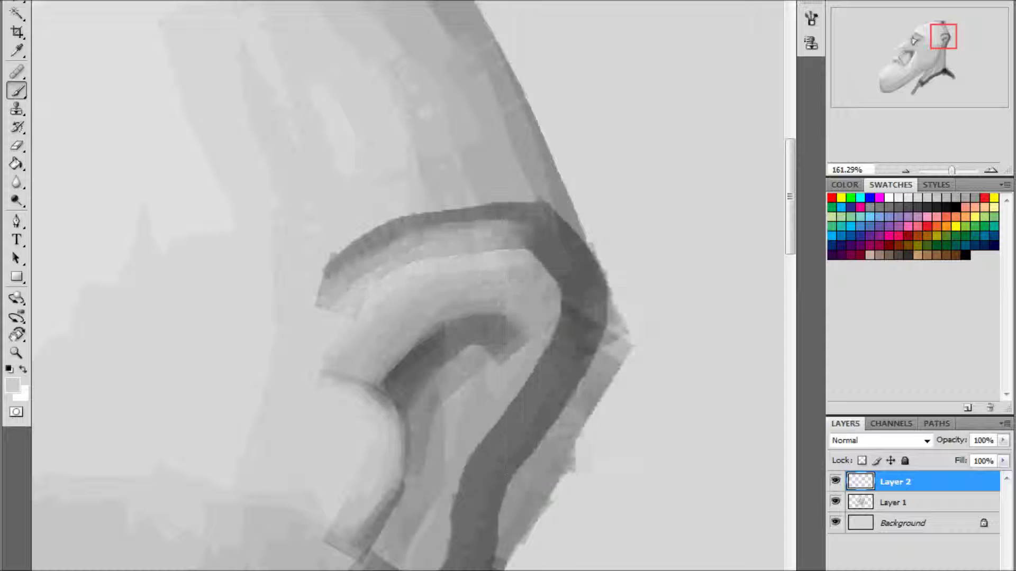
{"action": "left_click_drag", "start_coordinate": [328, 276], "coordinate": [545, 212]}
{"action": "scroll", "coordinate": [474, 264], "scroll_direction": "down", "scroll_amount": 3}
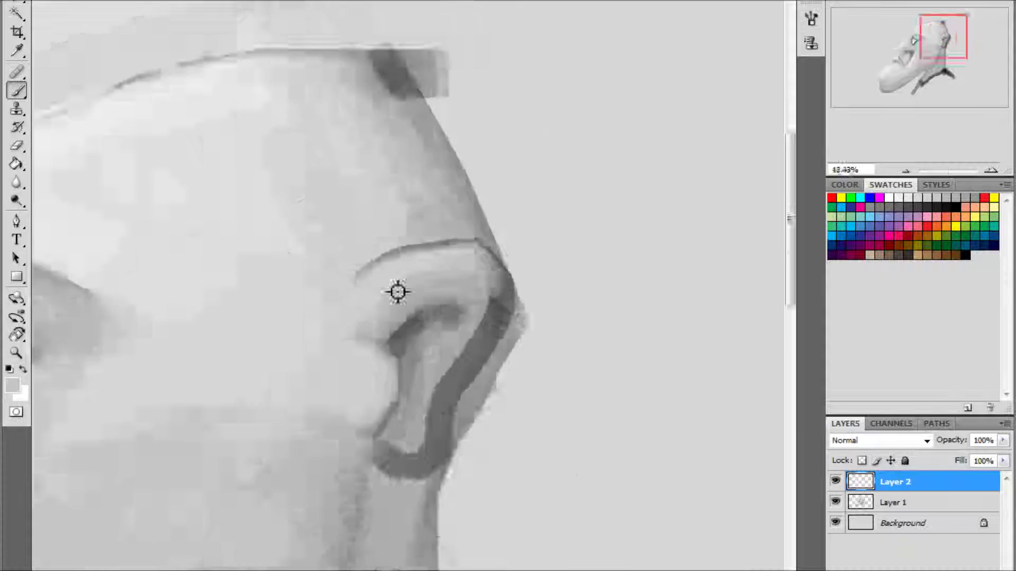
{"action": "scroll", "coordinate": [397, 290], "scroll_direction": "up", "scroll_amount": 4}
- Brighten the lower and inner ear and deepen the shadow inside the ear bowl
{"action": "mouse_move", "coordinate": [502, 482]}
{"action": "left_mouse_down"}
{"action": "mouse_move", "coordinate": [381, 454]}
{"action": "mouse_move", "coordinate": [525, 388]}
{"action": "left_mouse_up"}
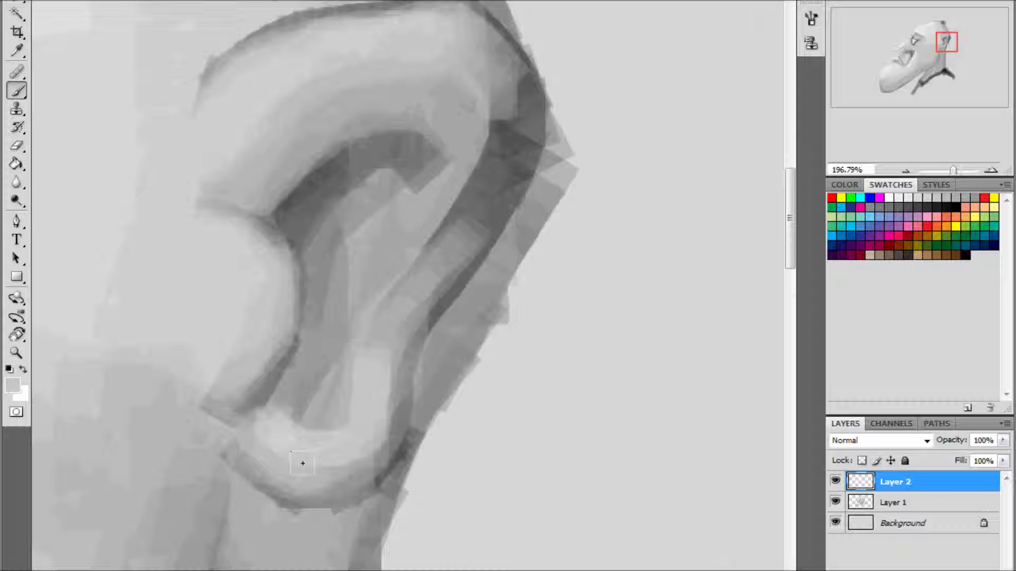
{"action": "mouse_move", "coordinate": [299, 465]}
{"action": "left_mouse_down"}
{"action": "mouse_move", "coordinate": [476, 176]}
{"action": "mouse_move", "coordinate": [428, 328]}
{"action": "left_mouse_up"}
{"action": "mouse_move", "coordinate": [353, 356]}
{"action": "left_mouse_down"}
{"action": "mouse_move", "coordinate": [309, 388]}
{"action": "mouse_move", "coordinate": [349, 296]}
{"action": "left_mouse_up"}
{"action": "left_click_drag", "start_coordinate": [402, 174], "coordinate": [334, 373]}
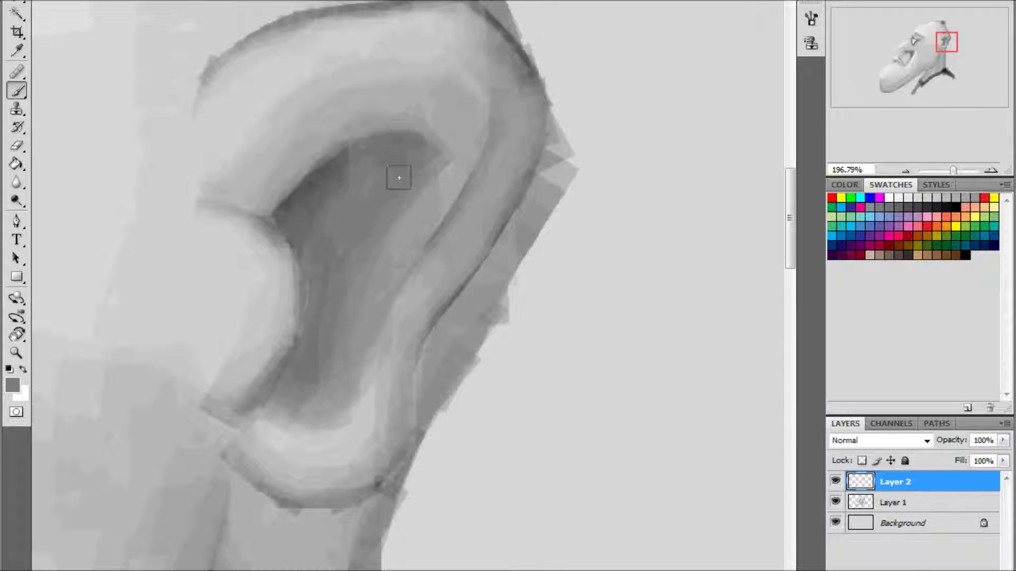
{"action": "scroll", "coordinate": [423, 180], "scroll_direction": "down", "scroll_amount": 3}
{"action": "scroll", "coordinate": [436, 211], "scroll_direction": "up", "scroll_amount": 4}
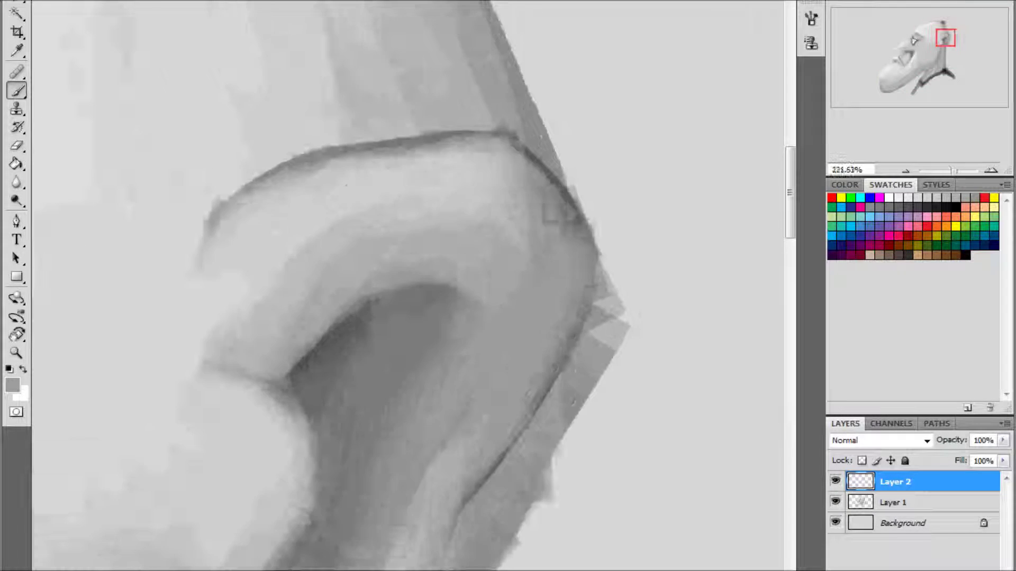
{"action": "scroll", "coordinate": [397, 157], "scroll_direction": "up", "scroll_amount": 1}
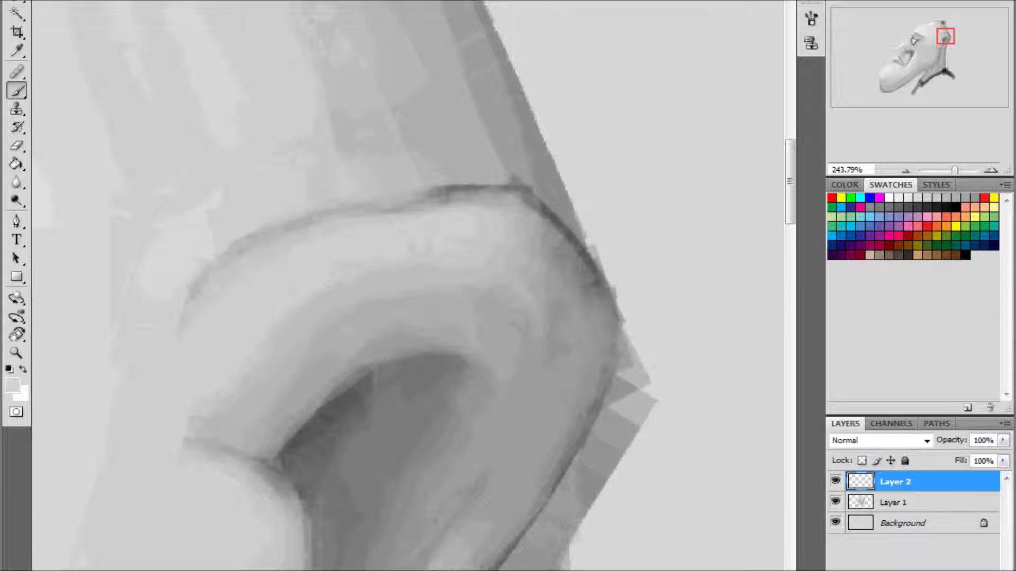
{"action": "scroll", "coordinate": [446, 166], "scroll_direction": "down", "scroll_amount": 10}
{"action": "scroll", "coordinate": [503, 376], "scroll_direction": "down", "scroll_amount": 1}
{"action": "scroll", "coordinate": [501, 169], "scroll_direction": "up", "scroll_amount": 7}
{"action": "scroll", "coordinate": [483, 177], "scroll_direction": "up", "scroll_amount": 2}
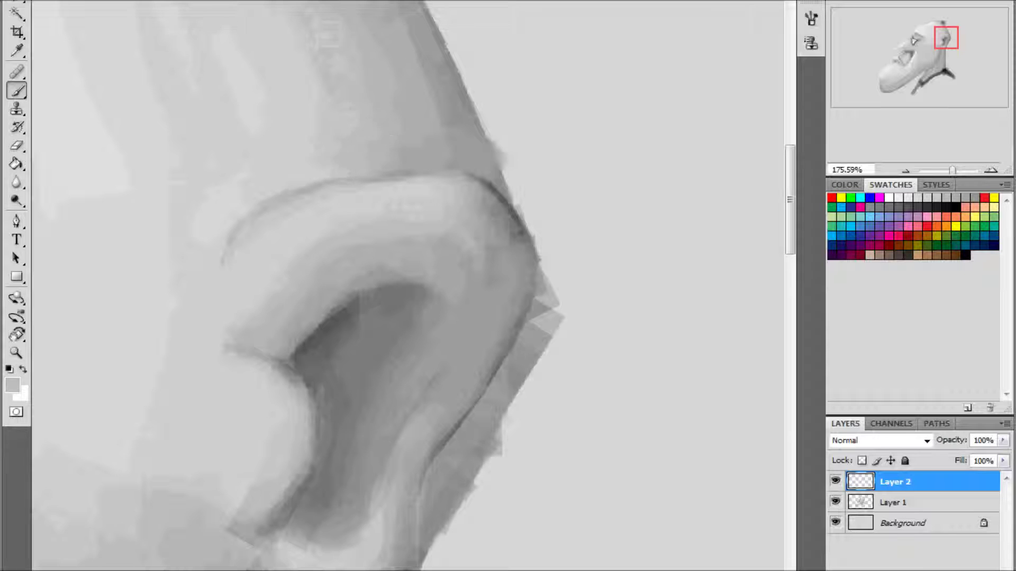
{"action": "scroll", "coordinate": [370, 265], "scroll_direction": "down", "scroll_amount": 2}
{"action": "scroll", "coordinate": [455, 265], "scroll_direction": "up", "scroll_amount": 3}
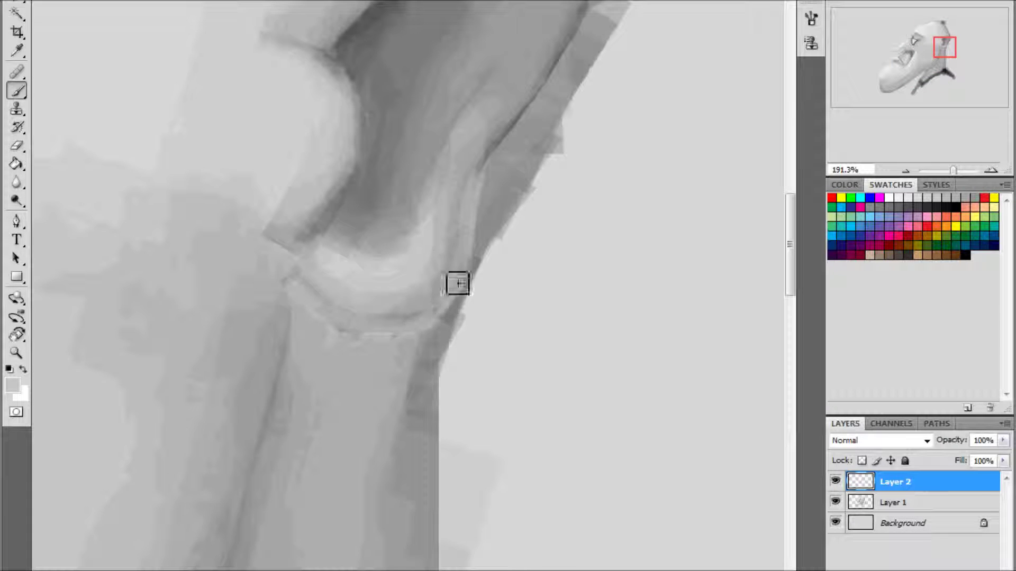
{"action": "scroll", "coordinate": [394, 336], "scroll_direction": "up", "scroll_amount": 1}
{"action": "scroll", "coordinate": [494, 190], "scroll_direction": "up", "scroll_amount": 2}
{"action": "scroll", "coordinate": [395, 259], "scroll_direction": "down", "scroll_amount": 3}
- Resize the brush and blend the ear's lighter back edge into the neck
{"action": "right_click", "coordinate": [391, 271]}
{"action": "key", "text": "Return"}
{"action": "scroll", "coordinate": [410, 336], "scroll_direction": "up", "scroll_amount": 1}
{"action": "scroll", "coordinate": [411, 335], "scroll_direction": "down", "scroll_amount": 4}
{"action": "scroll", "coordinate": [417, 263], "scroll_direction": "up", "scroll_amount": 3}
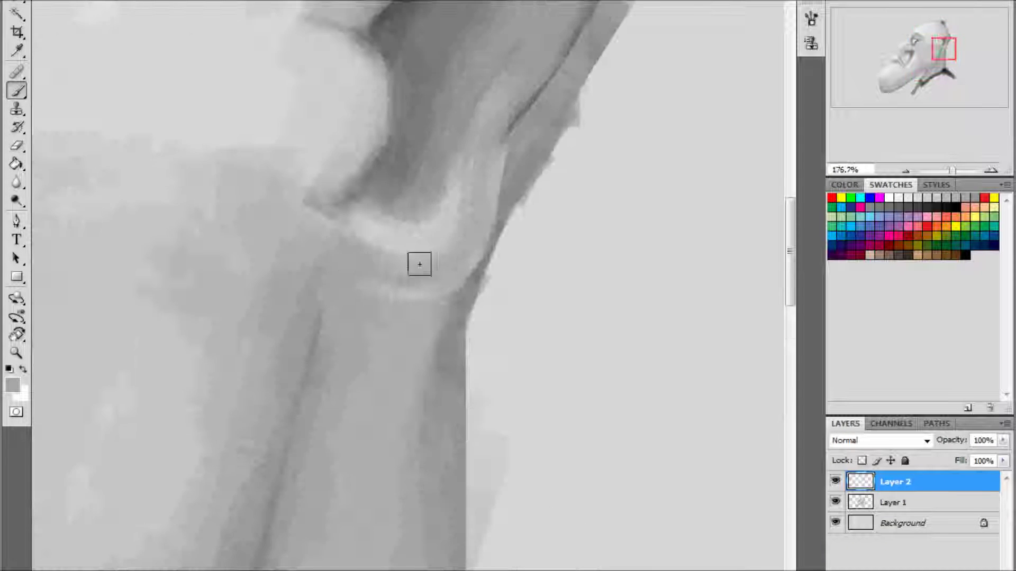
{"action": "scroll", "coordinate": [627, 32], "scroll_direction": "down", "scroll_amount": 1}
{"action": "scroll", "coordinate": [627, 32], "scroll_direction": "up", "scroll_amount": 1}
{"action": "left_click_drag", "start_coordinate": [627, 33], "coordinate": [612, 46]}
{"action": "scroll", "coordinate": [542, 304], "scroll_direction": "up", "scroll_amount": 2}
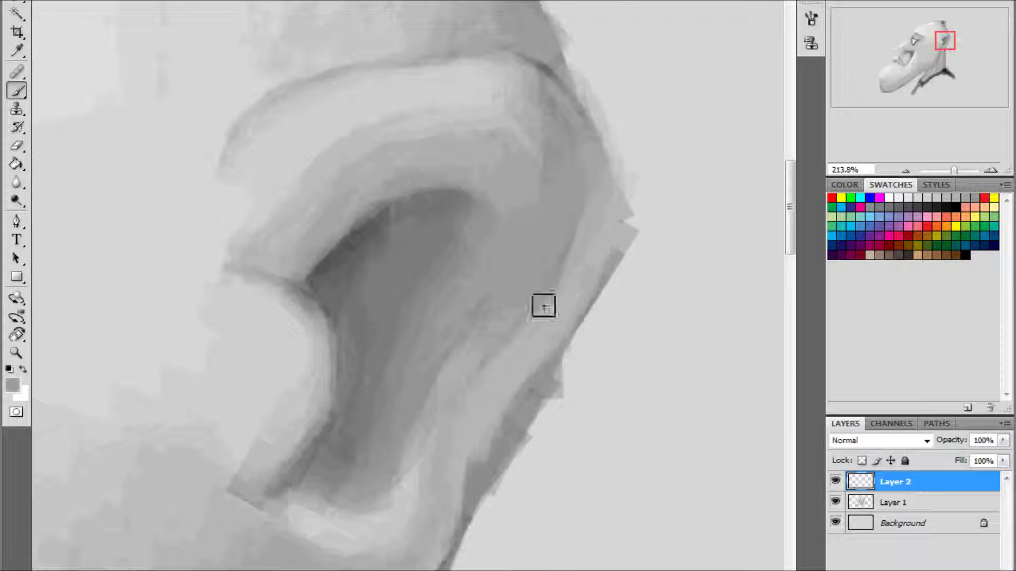
{"action": "scroll", "coordinate": [581, 182], "scroll_direction": "down", "scroll_amount": 3}
{"action": "key", "text": "e"}
{"action": "scroll", "coordinate": [487, 433], "scroll_direction": "up", "scroll_amount": 2}
{"action": "scroll", "coordinate": [505, 372], "scroll_direction": "up", "scroll_amount": 2}
{"action": "key", "text": "b"}
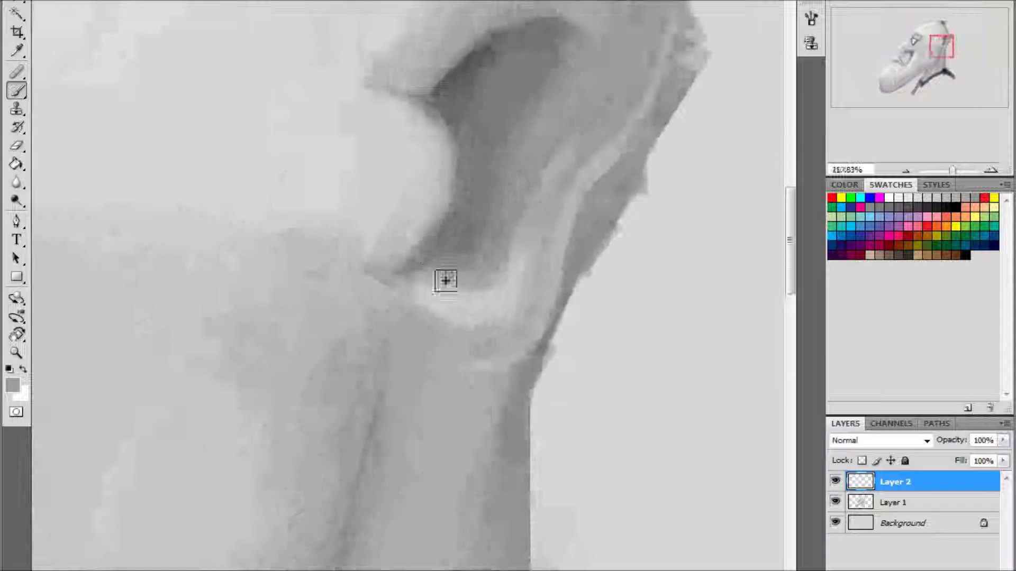
{"action": "right_click", "coordinate": [503, 309]}
{"action": "key", "text": "Return"}
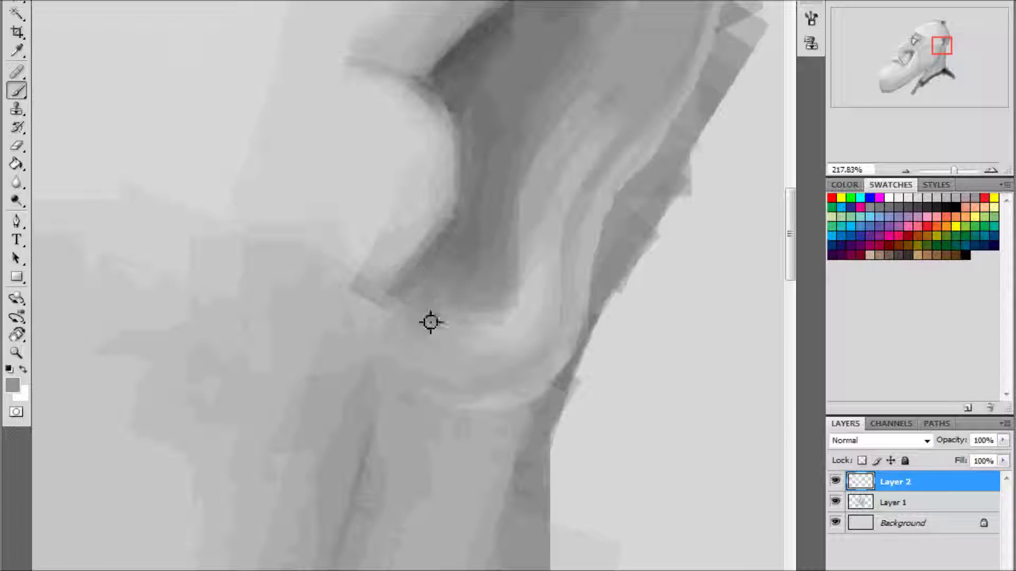
{"action": "scroll", "coordinate": [431, 322], "scroll_direction": "down", "scroll_amount": 5}
{"action": "scroll", "coordinate": [390, 274], "scroll_direction": "down", "scroll_amount": 1}
{"action": "scroll", "coordinate": [529, 317], "scroll_direction": "up", "scroll_amount": 3}
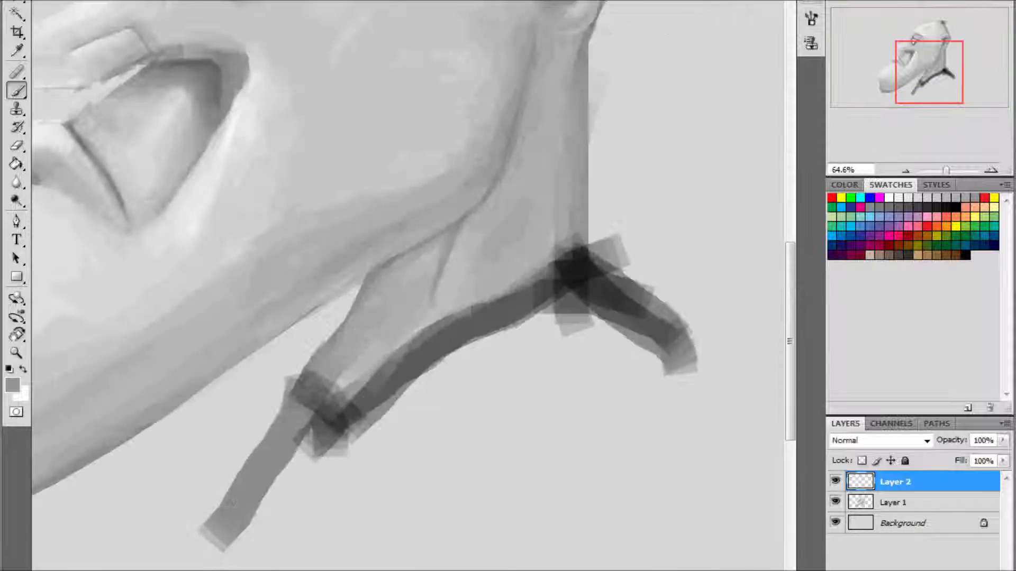
- Paint long black strokes above the ear and up over the head
{"action": "scroll", "coordinate": [508, 285], "scroll_direction": "down", "scroll_amount": 2}
{"action": "scroll", "coordinate": [653, 170], "scroll_direction": "up", "scroll_amount": 1}
{"action": "scroll", "coordinate": [653, 170], "scroll_direction": "up", "scroll_amount": 1}
{"action": "scroll", "coordinate": [502, 271], "scroll_direction": "up", "scroll_amount": 2}
{"action": "key", "text": "d"}
{"action": "left_click_drag", "start_coordinate": [532, 211], "coordinate": [502, 271]}
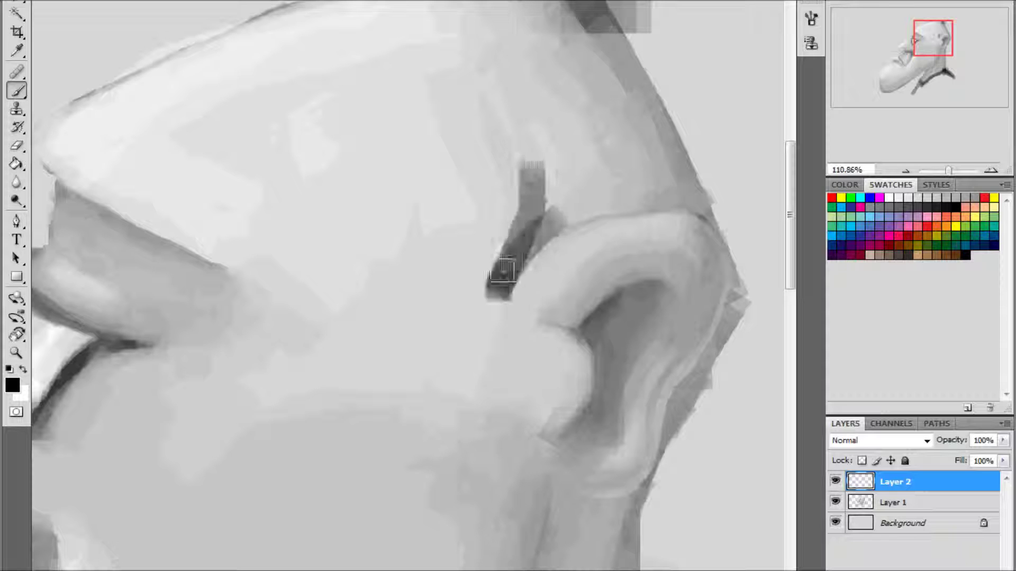
{"action": "left_click_drag", "start_coordinate": [532, 185], "coordinate": [132, 27]}
{"action": "scroll", "coordinate": [158, 150], "scroll_direction": "down", "scroll_amount": 4}
{"action": "scroll", "coordinate": [158, 149], "scroll_direction": "down", "scroll_amount": 4}
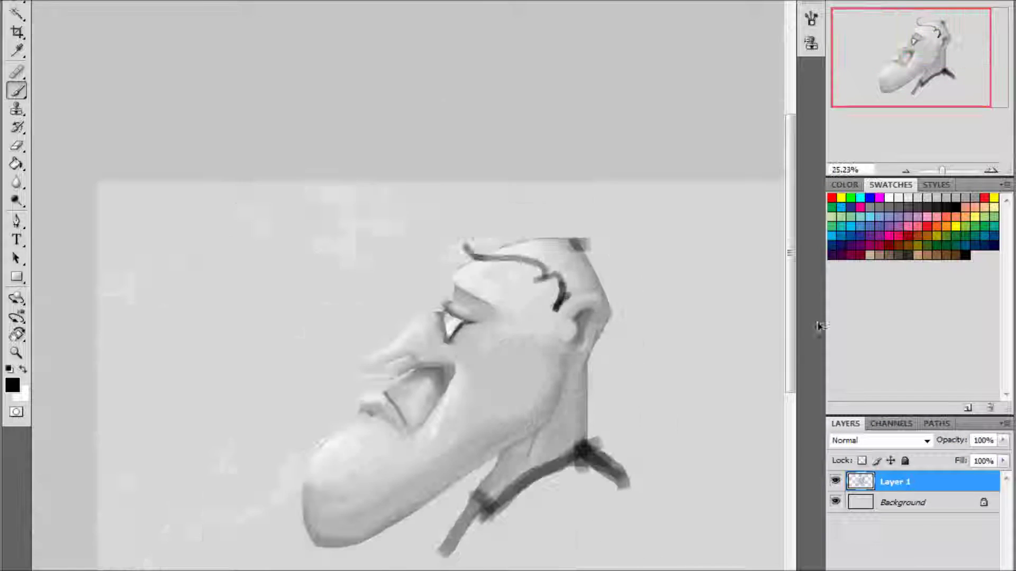
- Merge the ear layer down with Ctrl+E and erase along the head and chin edges
{"action": "key", "text": "ctrl+e"}
{"action": "key", "text": "e"}
{"action": "scroll", "coordinate": [561, 197], "scroll_direction": "up", "scroll_amount": 5}
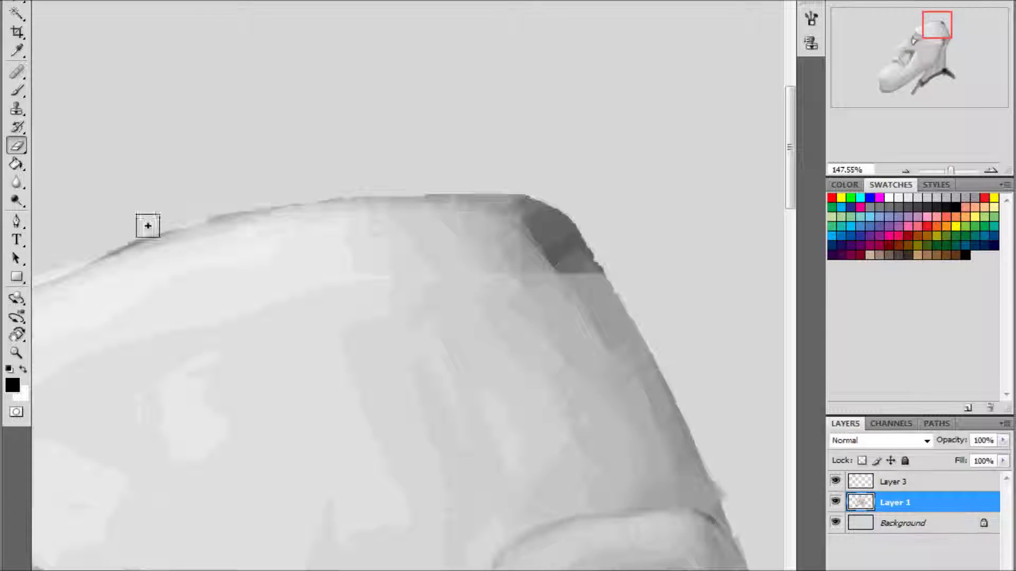
{"action": "scroll", "coordinate": [317, 317], "scroll_direction": "down", "scroll_amount": 2}
{"action": "scroll", "coordinate": [470, 477], "scroll_direction": "down", "scroll_amount": 2}
{"action": "scroll", "coordinate": [431, 545], "scroll_direction": "down", "scroll_amount": 8}
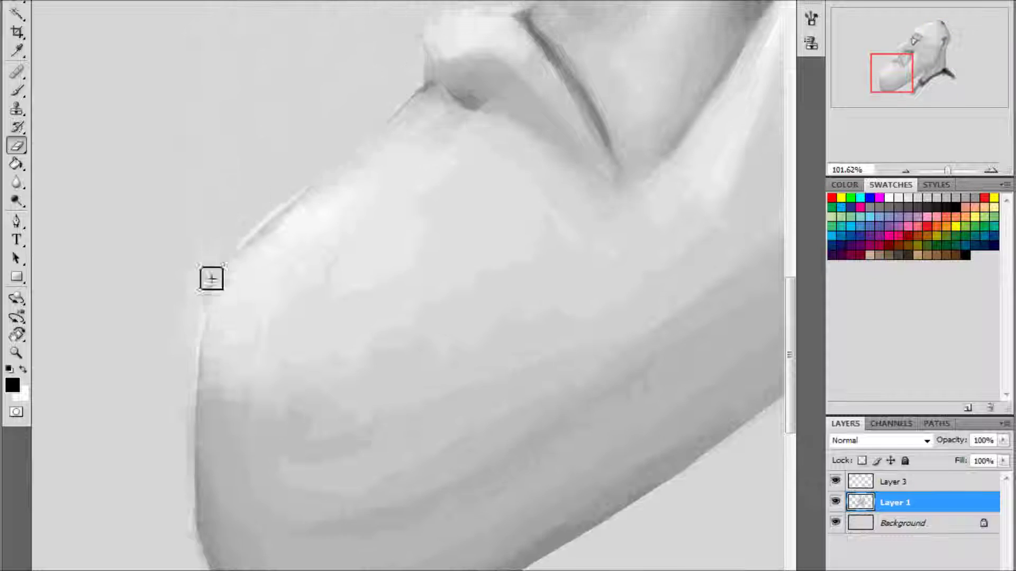
{"action": "scroll", "coordinate": [201, 317], "scroll_direction": "down", "scroll_amount": 2}
{"action": "scroll", "coordinate": [275, 280], "scroll_direction": "up", "scroll_amount": 3}
{"action": "scroll", "coordinate": [460, 148], "scroll_direction": "up", "scroll_amount": 3}
{"action": "scroll", "coordinate": [645, 111], "scroll_direction": "up", "scroll_amount": 1}
{"action": "scroll", "coordinate": [683, 101], "scroll_direction": "up", "scroll_amount": 4}
{"action": "right_click", "coordinate": [601, 142]}
{"action": "key", "text": "Return"}
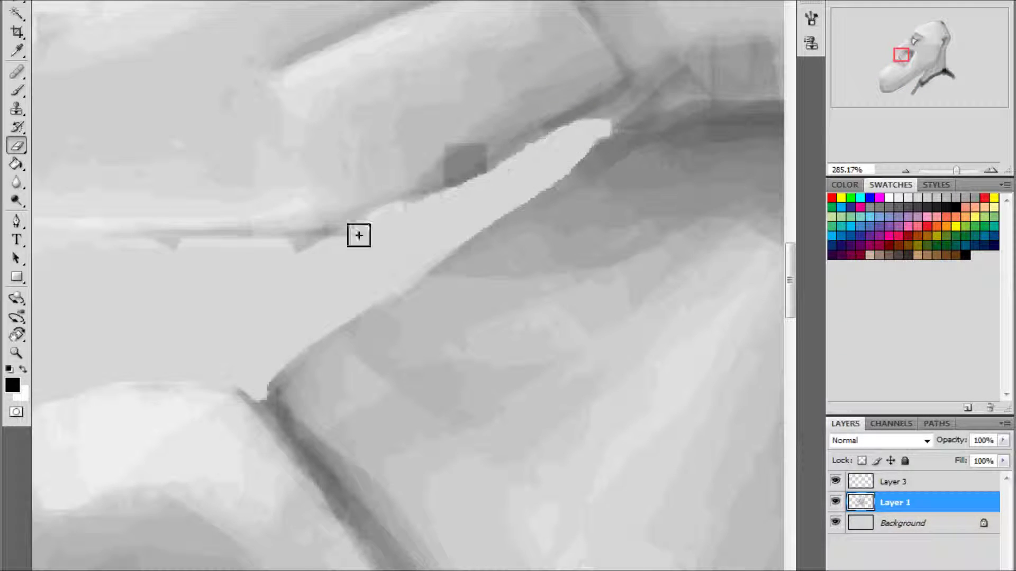
{"action": "scroll", "coordinate": [293, 258], "scroll_direction": "down", "scroll_amount": 6}
{"action": "scroll", "coordinate": [617, 138], "scroll_direction": "up", "scroll_amount": 3}
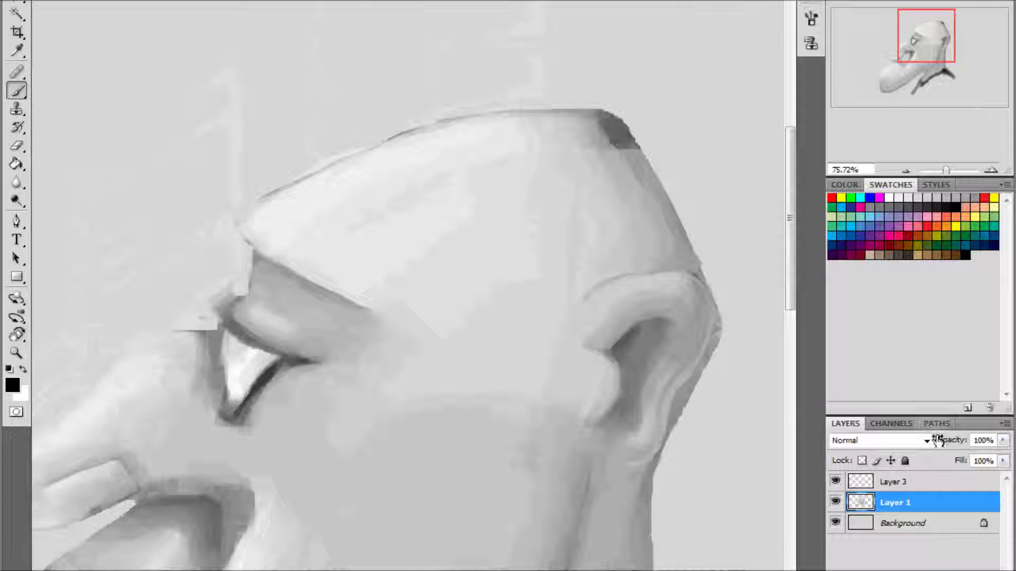
- Brush dark hair strokes behind the ear on the empty top layer
{"action": "key", "text": "b"}
{"action": "key", "text": "alt+bracketright"}
{"action": "right_click", "coordinate": [530, 345]}
{"action": "key", "text": "Return"}
{"action": "left_click_drag", "start_coordinate": [431, 216], "coordinate": [499, 420]}
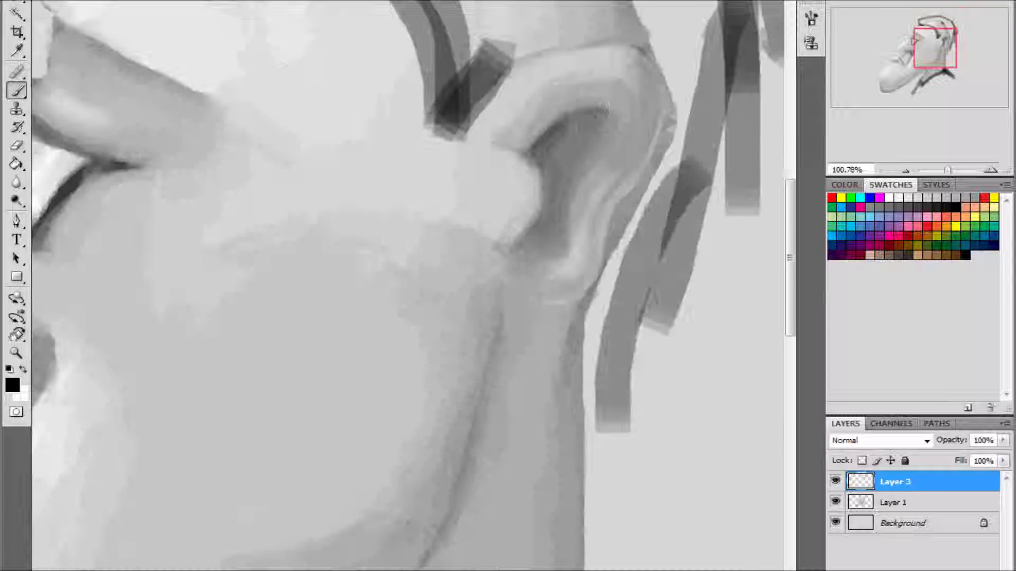
- Paint thick black hair strokes down the back of the neck and behind the ear
{"action": "mouse_move", "coordinate": [572, 550]}
{"action": "left_mouse_down"}
{"action": "mouse_move", "coordinate": [585, 381]}
{"action": "mouse_move", "coordinate": [656, 201]}
{"action": "left_mouse_up"}
{"action": "left_click_drag", "start_coordinate": [561, 455], "coordinate": [651, 201]}
{"action": "left_click_drag", "start_coordinate": [556, 529], "coordinate": [661, 185]}
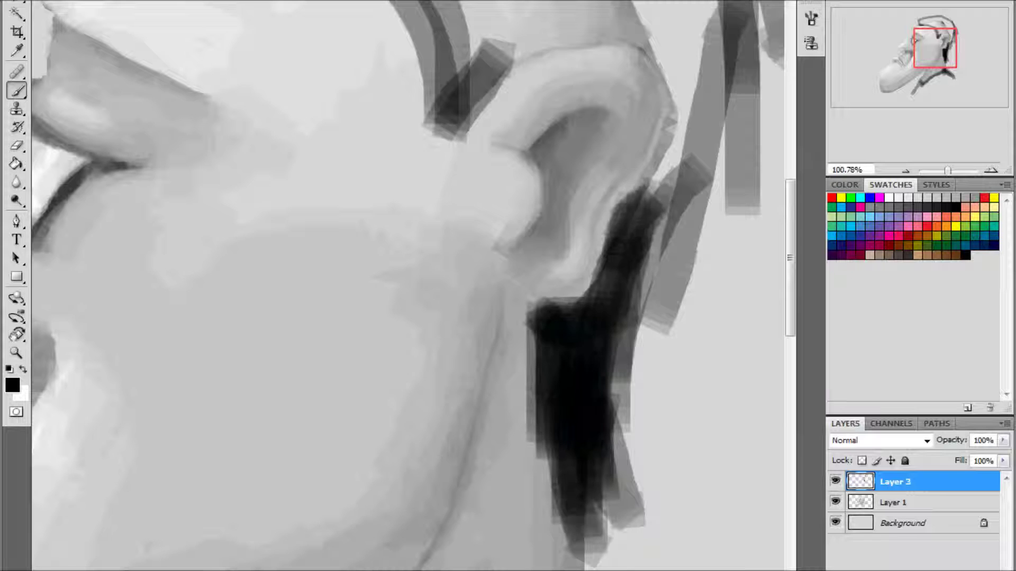
{"action": "left_click_drag", "start_coordinate": [561, 312], "coordinate": [650, 196]}
{"action": "scroll", "coordinate": [635, 160], "scroll_direction": "down", "scroll_amount": 3}
{"action": "scroll", "coordinate": [635, 160], "scroll_direction": "up", "scroll_amount": 3}
{"action": "mouse_move", "coordinate": [598, 296]}
{"action": "left_mouse_down"}
{"action": "mouse_move", "coordinate": [386, 179]}
{"action": "mouse_move", "coordinate": [603, 249]}
{"action": "left_mouse_up"}
{"action": "left_click_drag", "start_coordinate": [381, 175], "coordinate": [497, 423]}
{"action": "scroll", "coordinate": [545, 163], "scroll_direction": "up", "scroll_amount": 2}
{"action": "left_click_drag", "start_coordinate": [544, 164], "coordinate": [467, 426]}
{"action": "scroll", "coordinate": [467, 426], "scroll_direction": "down", "scroll_amount": 1}
- Sketch the hair outline over the top of the head in grey strokes
{"action": "left_click_drag", "start_coordinate": [477, 529], "coordinate": [513, 318]}
{"action": "scroll", "coordinate": [513, 318], "scroll_direction": "down", "scroll_amount": 3}
{"action": "right_click", "coordinate": [521, 295]}
{"action": "left_click_drag", "start_coordinate": [635, 275], "coordinate": [413, 392]}
{"action": "left_click_drag", "start_coordinate": [449, 254], "coordinate": [592, 201]}
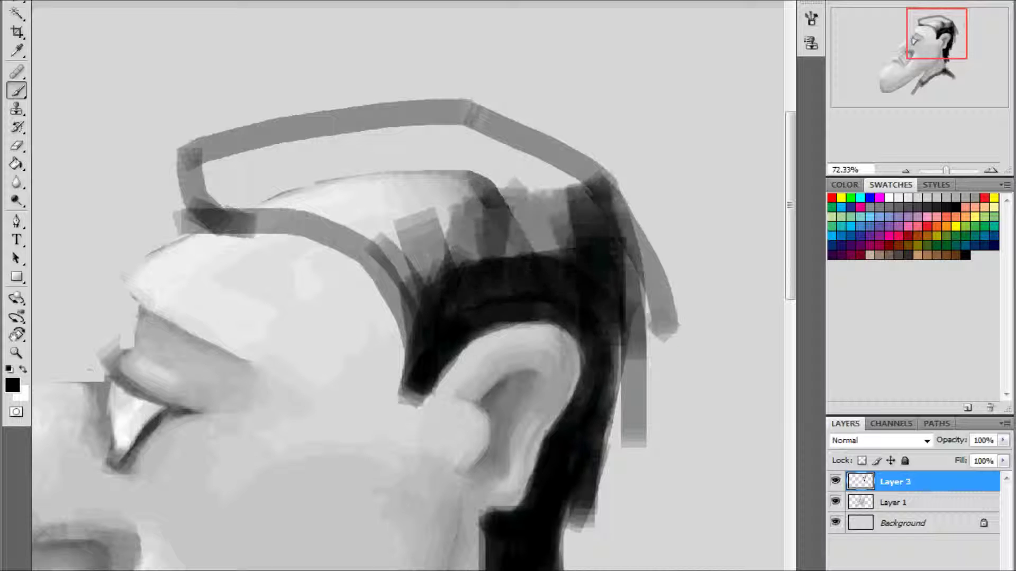
{"action": "left_click_drag", "start_coordinate": [529, 286], "coordinate": [635, 159]}
{"action": "left_click_drag", "start_coordinate": [402, 117], "coordinate": [598, 211]}
- Fill the hair outline over the head with solid black
{"action": "left_click_drag", "start_coordinate": [403, 138], "coordinate": [608, 254]}
{"action": "left_click_drag", "start_coordinate": [196, 169], "coordinate": [465, 106]}
{"action": "left_click_drag", "start_coordinate": [201, 212], "coordinate": [423, 317]}
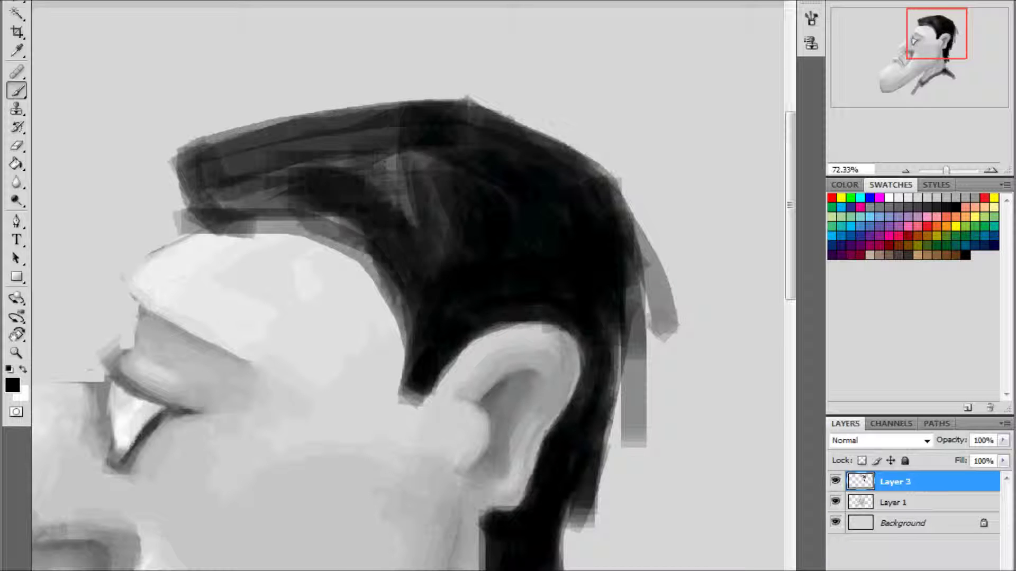
{"action": "left_click_drag", "start_coordinate": [212, 158], "coordinate": [497, 317]}
{"action": "scroll", "coordinate": [104, 118], "scroll_direction": "up", "scroll_amount": 3}
{"action": "scroll", "coordinate": [521, 136], "scroll_direction": "up", "scroll_amount": 1}
{"action": "right_click", "coordinate": [522, 136]}
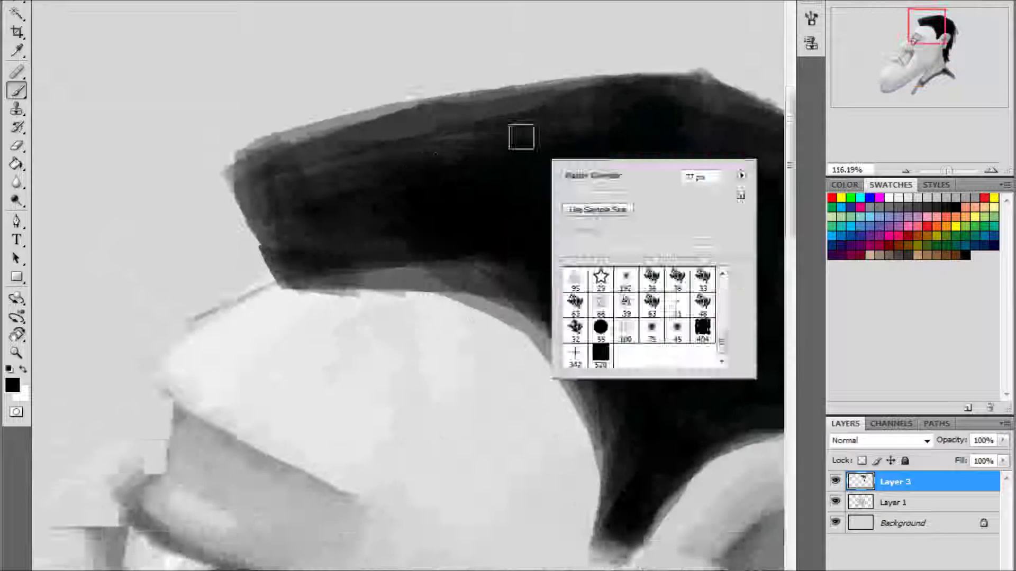
- Reshape the hair's front edge and soften its edges with lighter strokes
{"action": "scroll", "coordinate": [303, 233], "scroll_direction": "down", "scroll_amount": 1}
{"action": "mouse_move", "coordinate": [302, 232]}
{"action": "left_mouse_down"}
{"action": "mouse_move", "coordinate": [379, 173]}
{"action": "mouse_move", "coordinate": [314, 285]}
{"action": "left_mouse_up"}
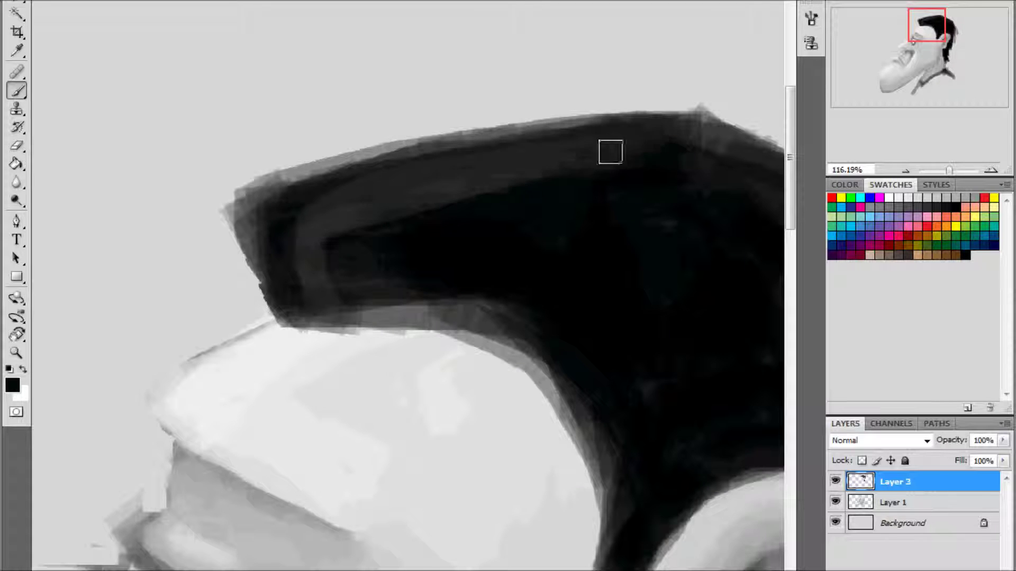
{"action": "scroll", "coordinate": [570, 395], "scroll_direction": "up", "scroll_amount": 1}
{"action": "left_click_drag", "start_coordinate": [608, 371], "coordinate": [583, 306]}
{"action": "scroll", "coordinate": [583, 307], "scroll_direction": "down", "scroll_amount": 1}
{"action": "scroll", "coordinate": [529, 296], "scroll_direction": "down", "scroll_amount": 1}
{"action": "left_click_drag", "start_coordinate": [466, 249], "coordinate": [503, 285]}
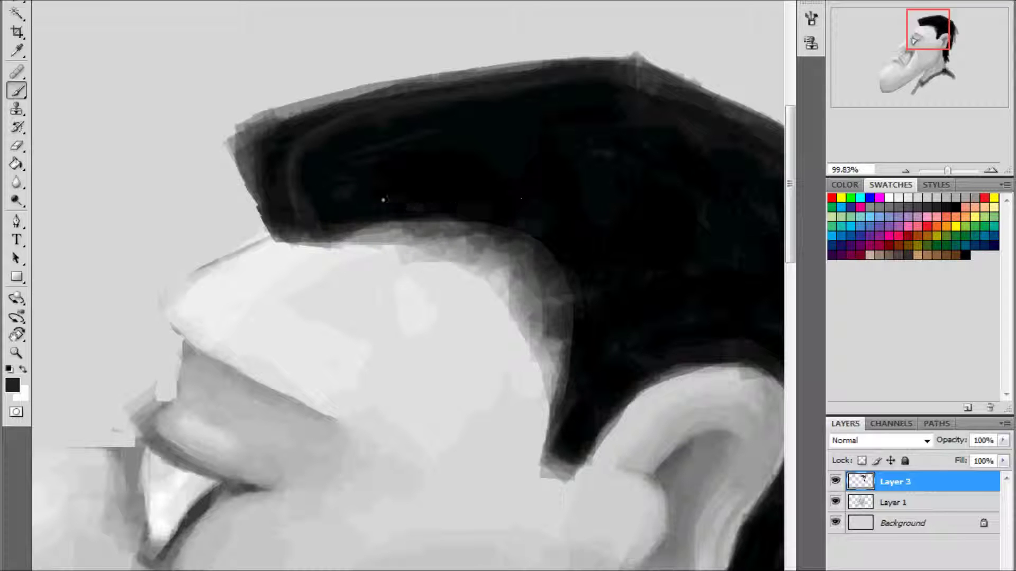
{"action": "scroll", "coordinate": [550, 233], "scroll_direction": "down", "scroll_amount": 3}
{"action": "scroll", "coordinate": [462, 143], "scroll_direction": "up", "scroll_amount": 3}
{"action": "scroll", "coordinate": [351, 172], "scroll_direction": "up", "scroll_amount": 1}
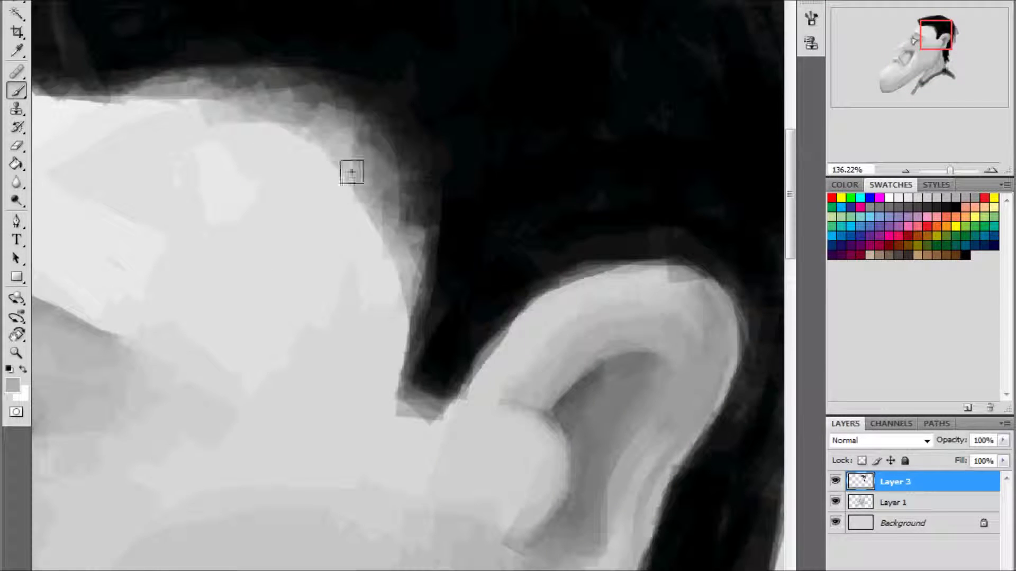
- Darken the right-side hair strands in black and add a grey sheen along the top
{"action": "left_click_drag", "start_coordinate": [422, 224], "coordinate": [418, 317]}
{"action": "scroll", "coordinate": [508, 159], "scroll_direction": "right", "scroll_amount": 5}
{"action": "left_click_drag", "start_coordinate": [529, 207], "coordinate": [553, 471]}
{"action": "left_click_drag", "start_coordinate": [545, 188], "coordinate": [561, 474]}
{"action": "mouse_move", "coordinate": [529, 48]}
{"action": "left_mouse_down"}
{"action": "mouse_move", "coordinate": [609, 290]}
{"action": "mouse_move", "coordinate": [606, 317]}
{"action": "left_mouse_up"}
{"action": "left_click_drag", "start_coordinate": [560, 487], "coordinate": [576, 208]}
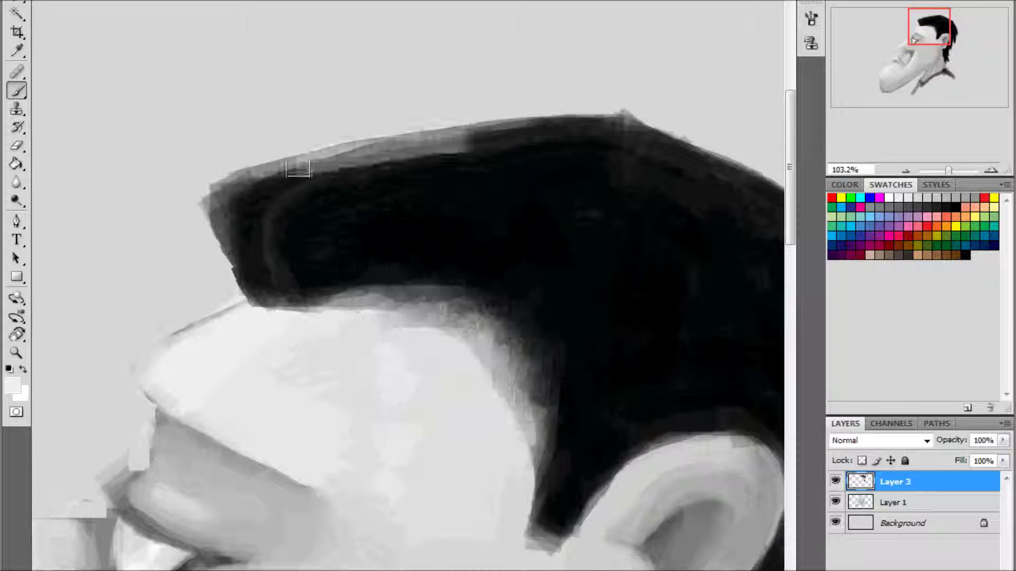
{"action": "left_click_drag", "start_coordinate": [561, 153], "coordinate": [285, 233]}
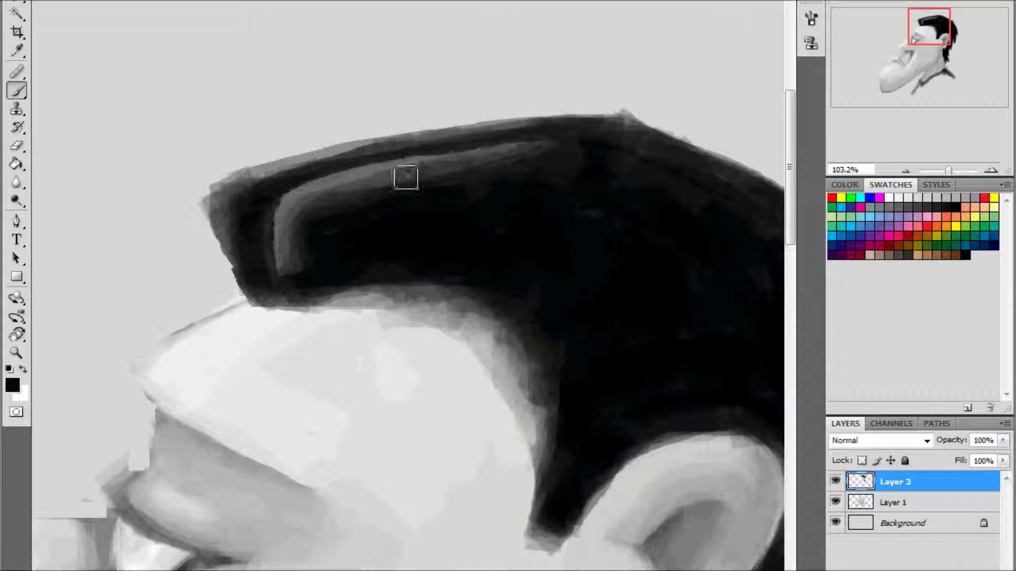
- Fit the whole portrait on screen and swap the paint and background colours
{"action": "key", "text": "ctrl+0"}
{"action": "key", "text": "ctrl+alt+0"}
{"action": "key", "text": "x"}
{"action": "key", "text": "ctrl+0"}
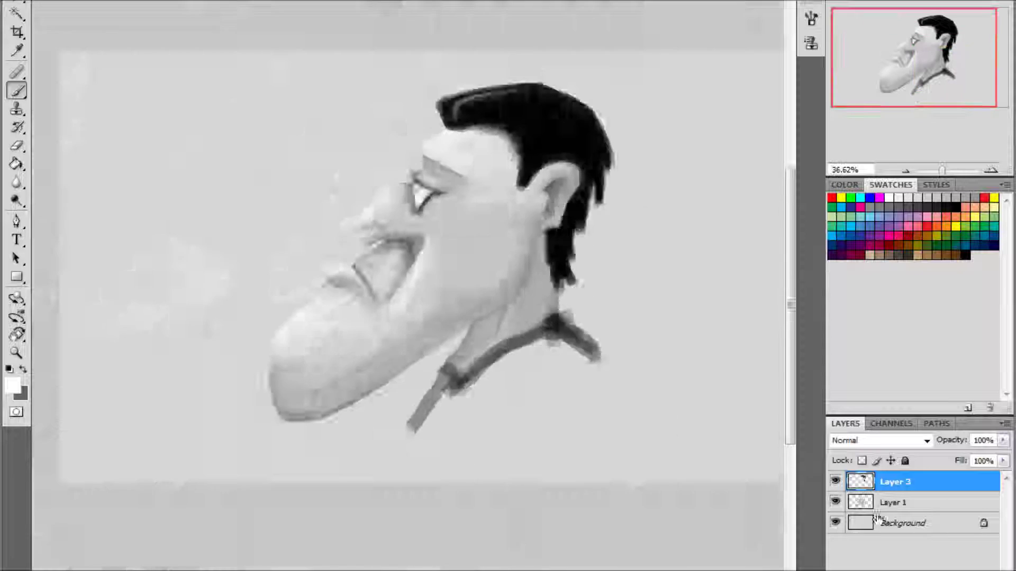
- Paint a black stroke along the collar line
{"action": "scroll", "coordinate": [567, 218], "scroll_direction": "up", "scroll_amount": 5}
{"action": "right_click", "coordinate": [628, 277]}
{"action": "key", "text": "x"}
{"action": "left_click_drag", "start_coordinate": [624, 264], "coordinate": [228, 471]}
- Erase the grey smudges beside the collar junction
{"action": "key", "text": "e"}
{"action": "left_click_drag", "start_coordinate": [688, 233], "coordinate": [688, 280]}
{"action": "key", "text": "alt+bracketleft"}
{"action": "key", "text": "alt+bracketright"}
{"action": "key", "text": "b"}
- Thicken and darken the collar band with several black strokes on the top layer
{"action": "left_click_drag", "start_coordinate": [651, 238], "coordinate": [694, 275]}
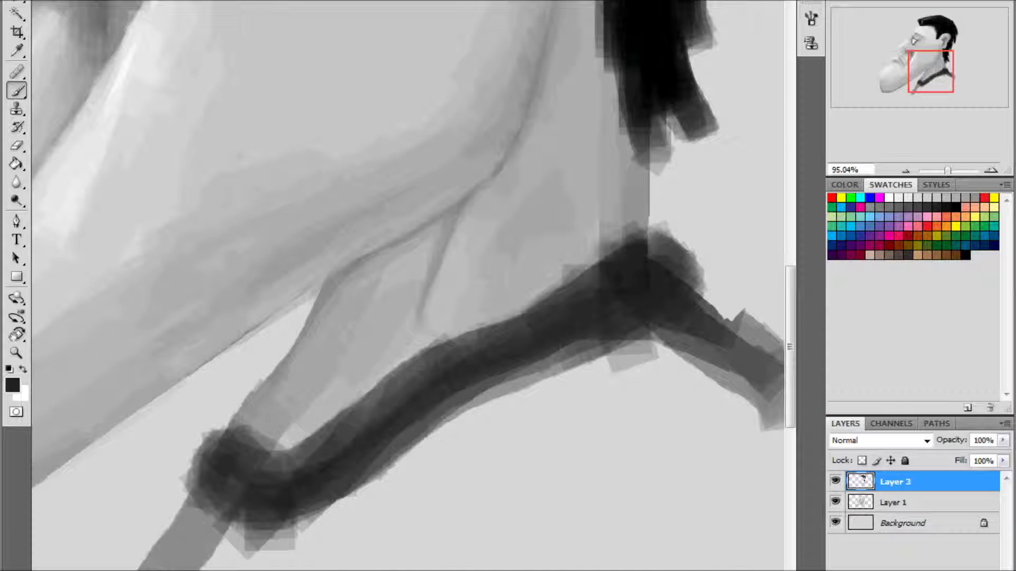
{"action": "left_click_drag", "start_coordinate": [598, 344], "coordinate": [359, 476]}
{"action": "left_click_drag", "start_coordinate": [651, 249], "coordinate": [365, 402]}
{"action": "left_click_drag", "start_coordinate": [572, 280], "coordinate": [260, 471]}
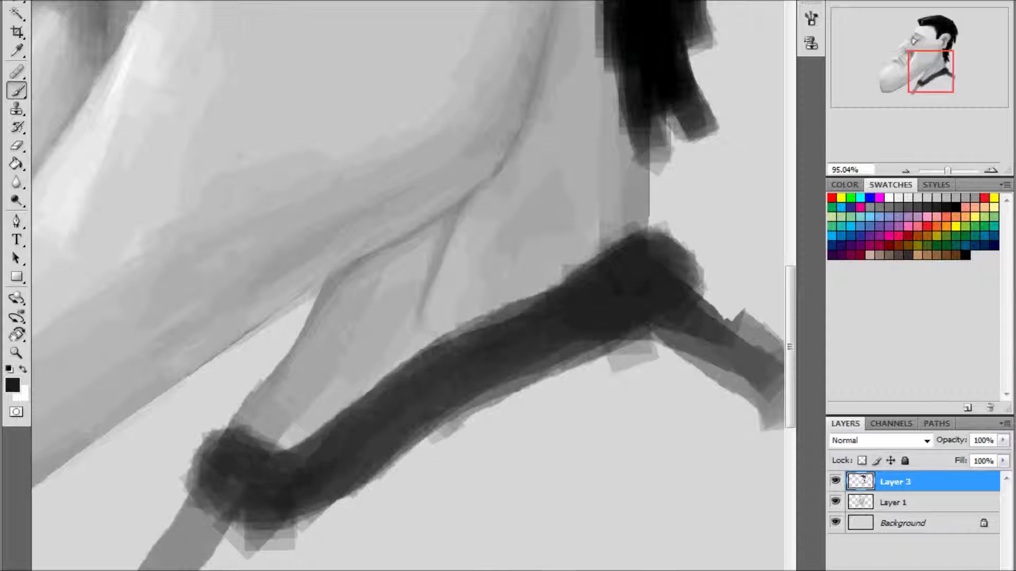
{"action": "left_click_drag", "start_coordinate": [619, 344], "coordinate": [275, 519]}
- Pick a mid grey, then erase part of the grey collar strokes on the face layer
{"action": "scroll", "coordinate": [578, 274], "scroll_direction": "up", "scroll_amount": 2}
{"action": "left_click", "coordinate": [620, 278], "text": "alt"}
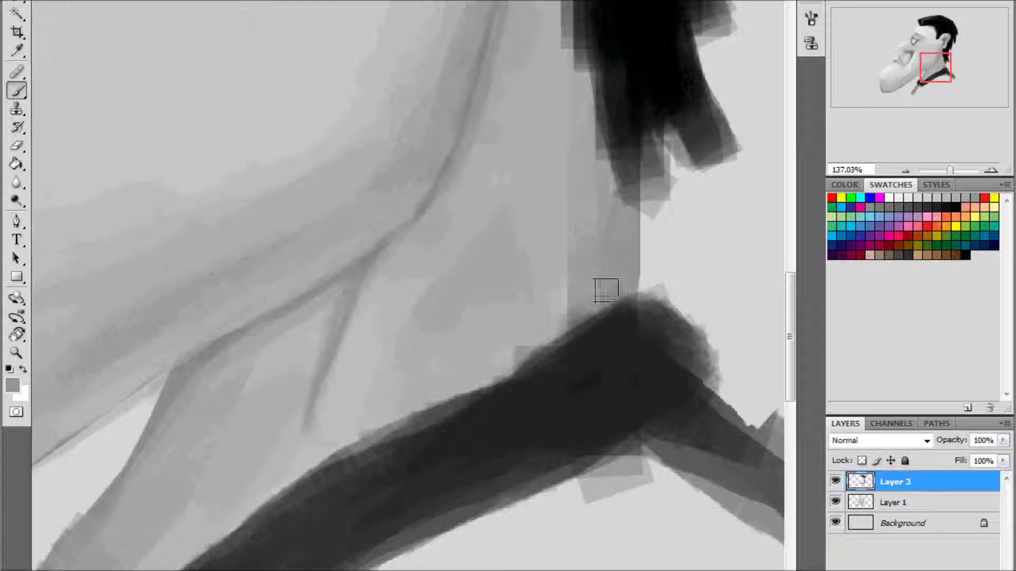
{"action": "scroll", "coordinate": [367, 412], "scroll_direction": "up", "scroll_amount": 2}
{"action": "key", "text": "e"}
{"action": "key", "text": "alt+bracketleft"}
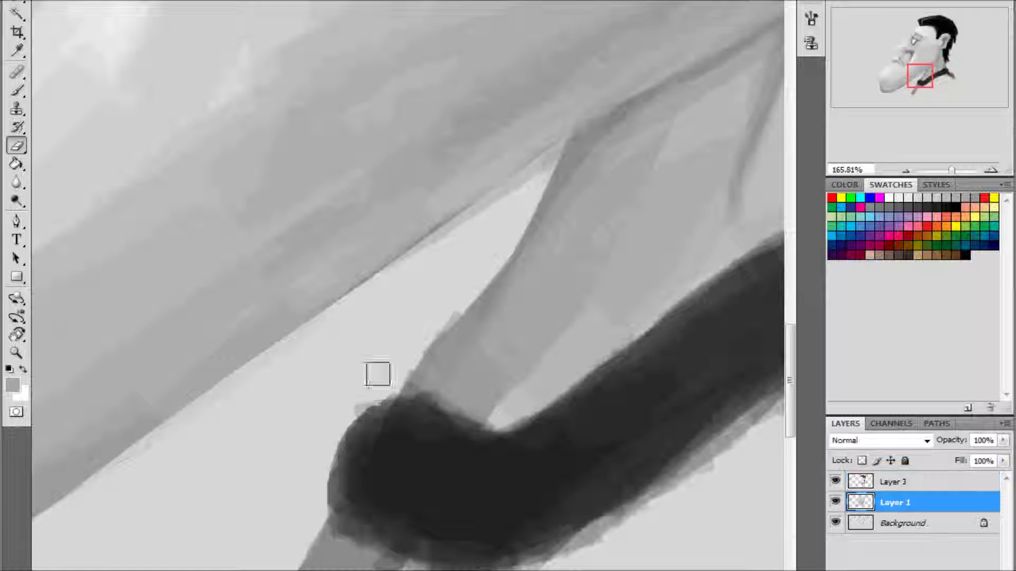
{"action": "key", "text": "alt+bracketright"}
{"action": "scroll", "coordinate": [376, 372], "scroll_direction": "up", "scroll_amount": 1}
{"action": "scroll", "coordinate": [370, 275], "scroll_direction": "down", "scroll_amount": 1}
{"action": "key", "text": "alt+bracketleft"}
{"action": "left_click_drag", "start_coordinate": [370, 298], "coordinate": [495, 395]}
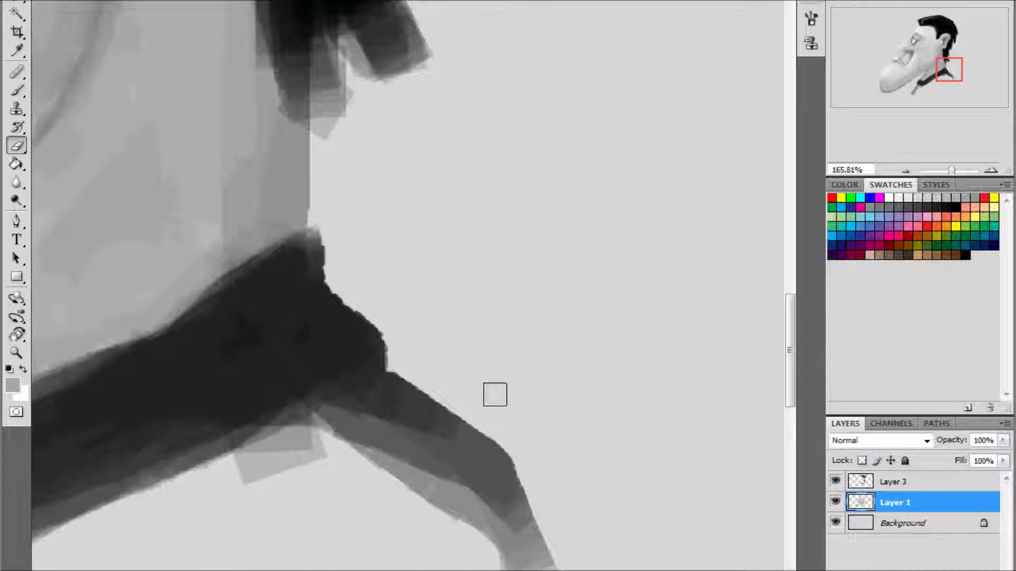
{"action": "scroll", "coordinate": [495, 395], "scroll_direction": "down", "scroll_amount": 3}
- Paint grey strokes on the collar flap and a light fold beneath the collar
{"action": "left_click", "coordinate": [899, 487]}
{"action": "key", "text": "b"}
{"action": "scroll", "coordinate": [585, 415], "scroll_direction": "up", "scroll_amount": 3}
{"action": "left_click_drag", "start_coordinate": [585, 415], "coordinate": [741, 550]}
{"action": "left_click", "coordinate": [625, 402], "text": "alt"}
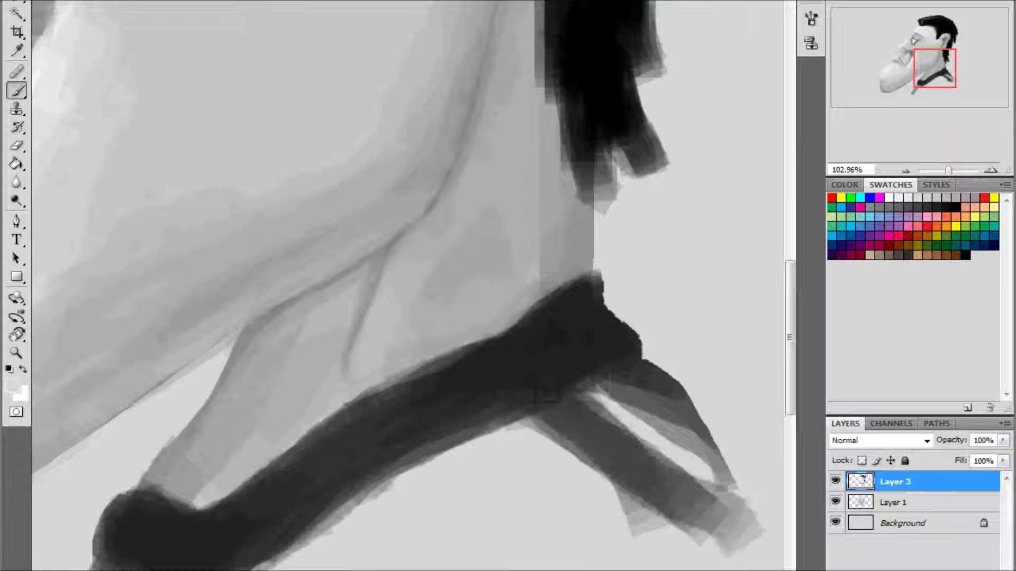
{"action": "left_click_drag", "start_coordinate": [699, 471], "coordinate": [603, 397]}
{"action": "scroll", "coordinate": [558, 449], "scroll_direction": "up", "scroll_amount": 2}
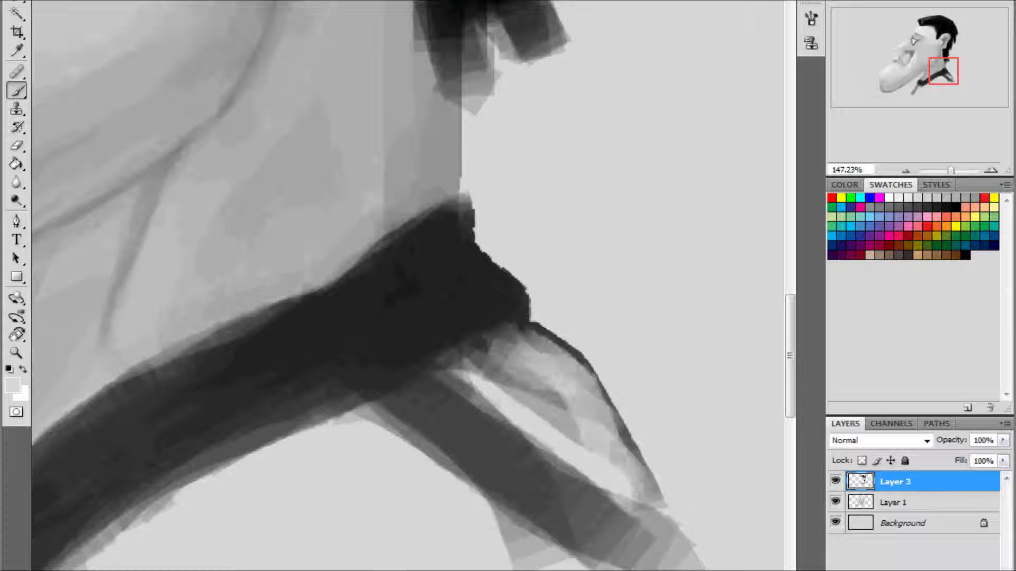
- Brush lighter grey strokes along the collar's dark edge and fold
{"action": "left_click", "coordinate": [631, 486], "text": "alt"}
{"action": "left_click_drag", "start_coordinate": [632, 486], "coordinate": [534, 335]}
{"action": "scroll", "coordinate": [574, 408], "scroll_direction": "down", "scroll_amount": 3}
{"action": "scroll", "coordinate": [538, 411], "scroll_direction": "up", "scroll_amount": 3}
{"action": "left_click_drag", "start_coordinate": [538, 411], "coordinate": [560, 503]}
- Soften the light collar fold with a resized brush
{"action": "right_click", "coordinate": [494, 439]}
{"action": "key", "text": "Escape"}
{"action": "left_click_drag", "start_coordinate": [476, 444], "coordinate": [398, 347]}
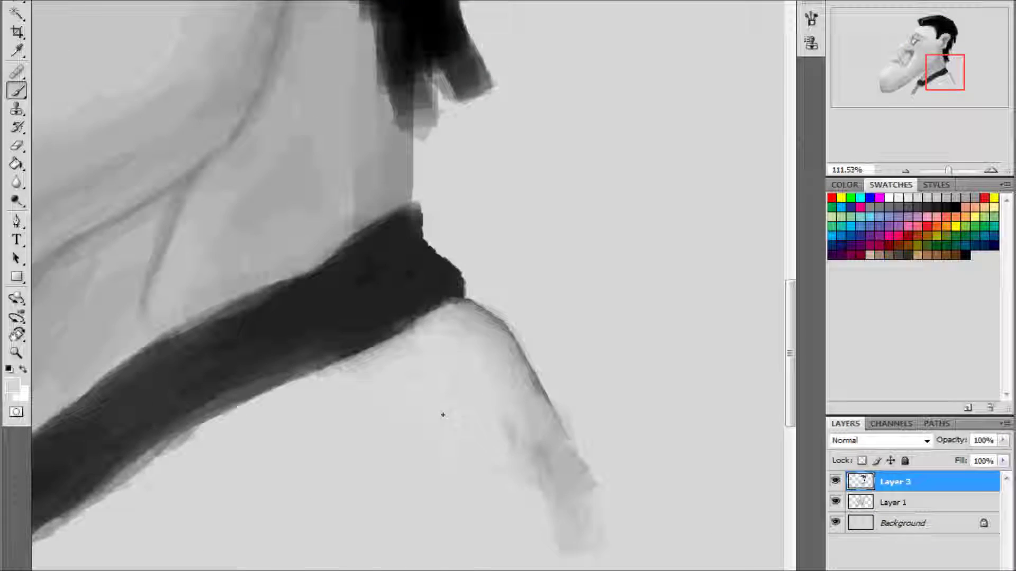
{"action": "scroll", "coordinate": [443, 415], "scroll_direction": "down", "scroll_amount": 3}
{"action": "scroll", "coordinate": [553, 305], "scroll_direction": "up", "scroll_amount": 2}
{"action": "right_click", "coordinate": [669, 415]}
{"action": "key", "text": "Escape"}
{"action": "key", "text": "e"}
{"action": "left_click", "coordinate": [900, 507]}
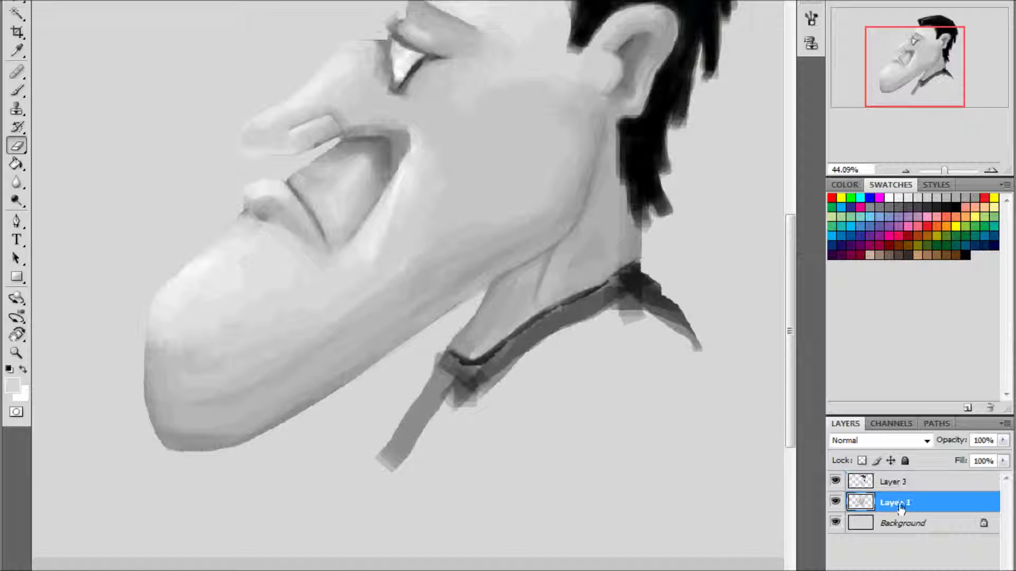
- Erase the dark collar strap on Layer 1, then return to the Brush on Layer 3
{"action": "left_click_drag", "start_coordinate": [683, 328], "coordinate": [391, 460]}
{"action": "scroll", "coordinate": [549, 284], "scroll_direction": "up", "scroll_amount": 3}
{"action": "key", "text": "b"}
{"action": "key", "text": "alt+bracketright"}
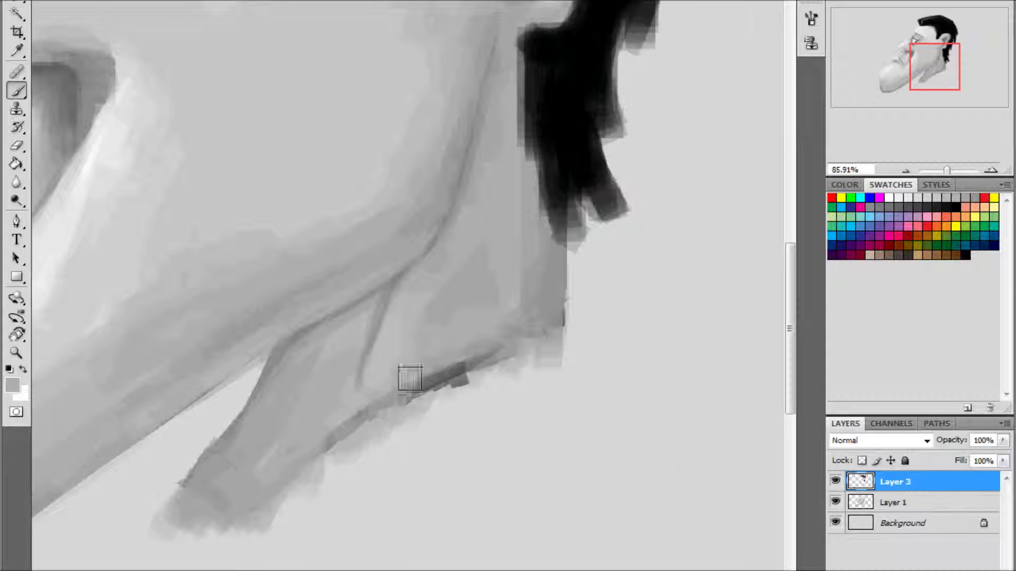
{"action": "scroll", "coordinate": [433, 370], "scroll_direction": "down", "scroll_amount": 3}
{"action": "scroll", "coordinate": [467, 406], "scroll_direction": "up", "scroll_amount": 3}
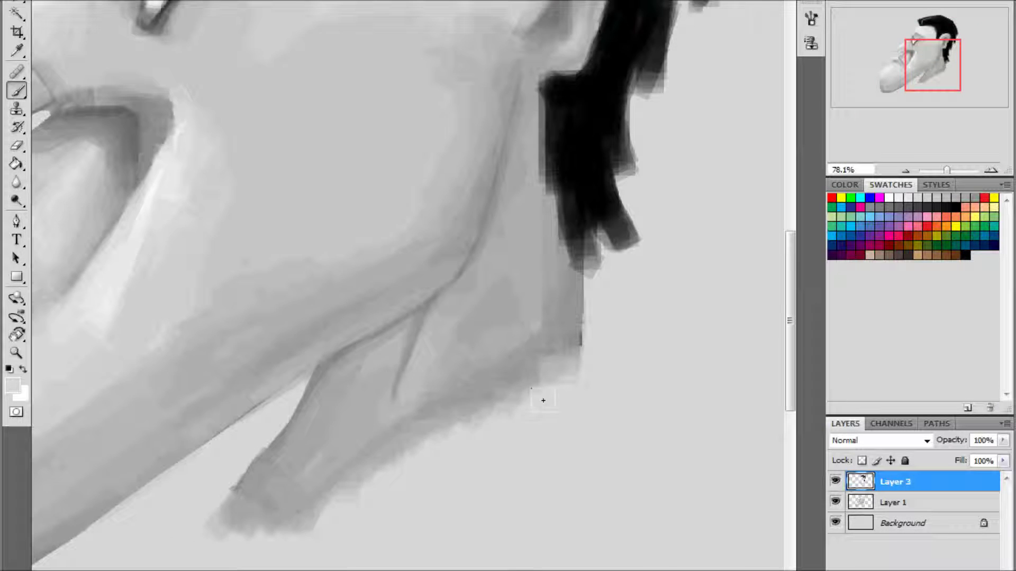